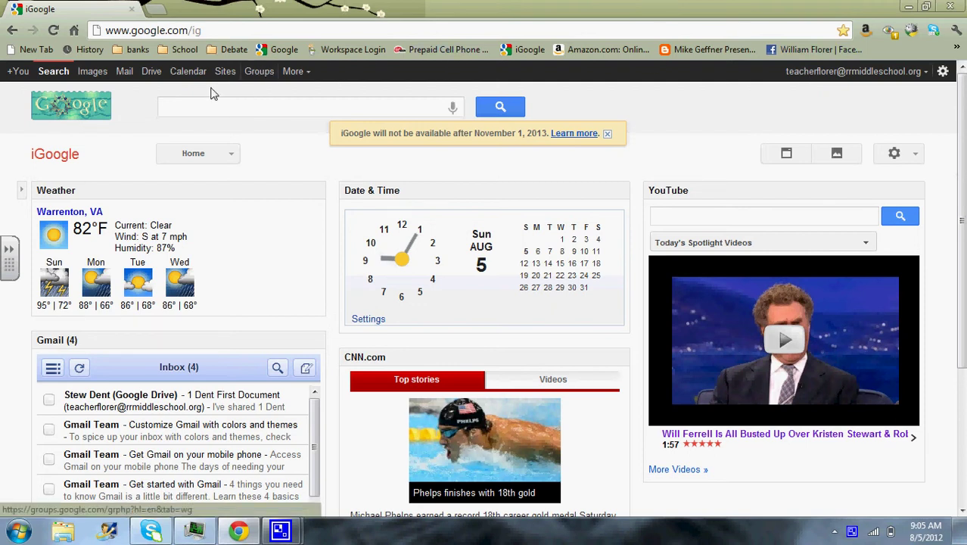
Open Google Drive and sort the list of all items by title.
click(151, 74)
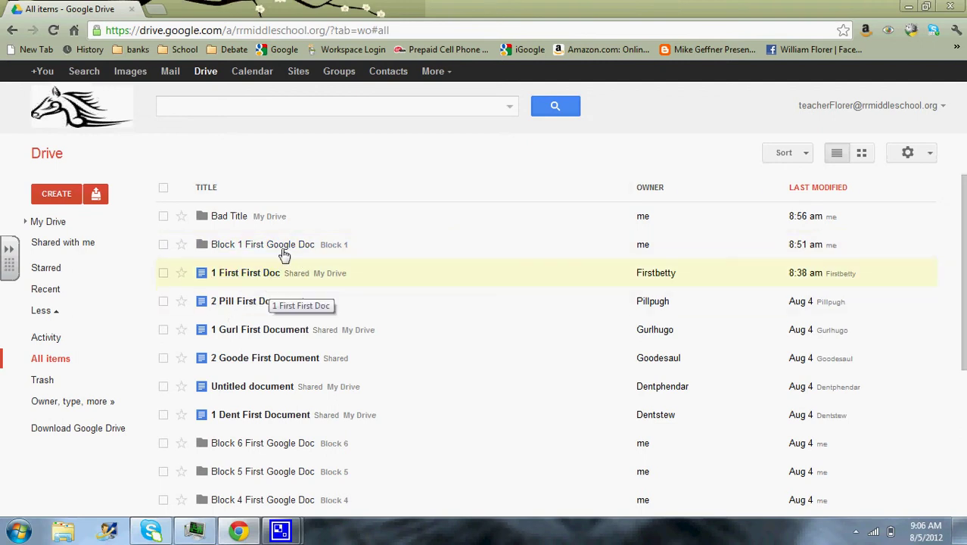
click(262, 304)
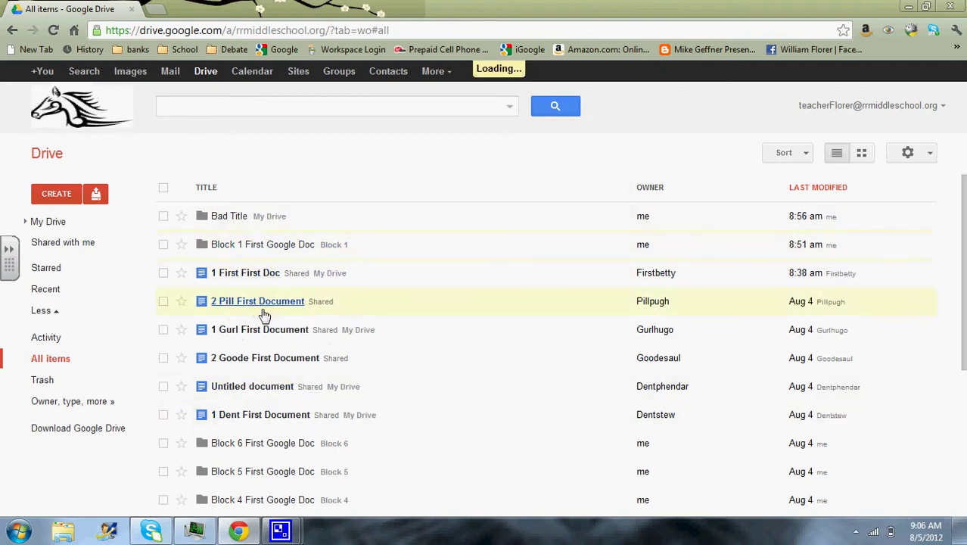
click(806, 154)
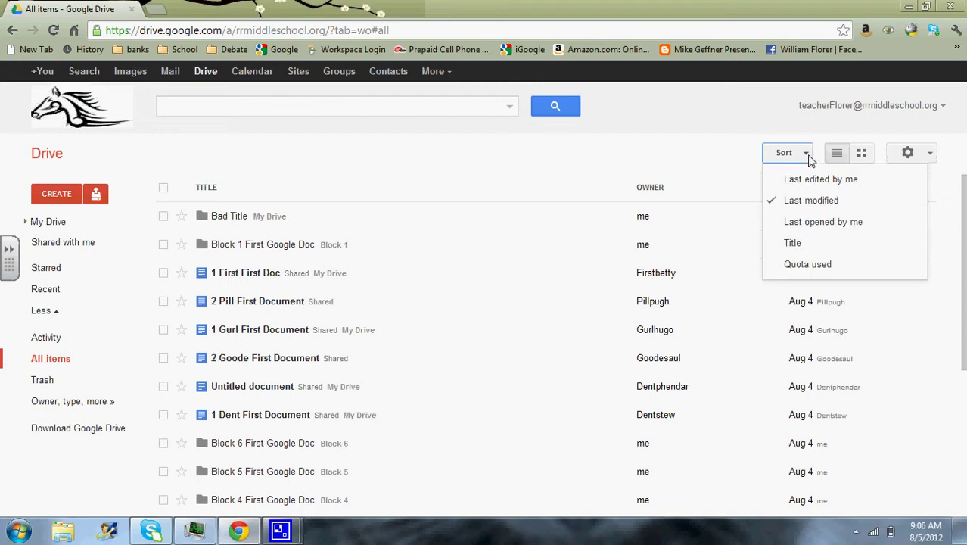
click(794, 244)
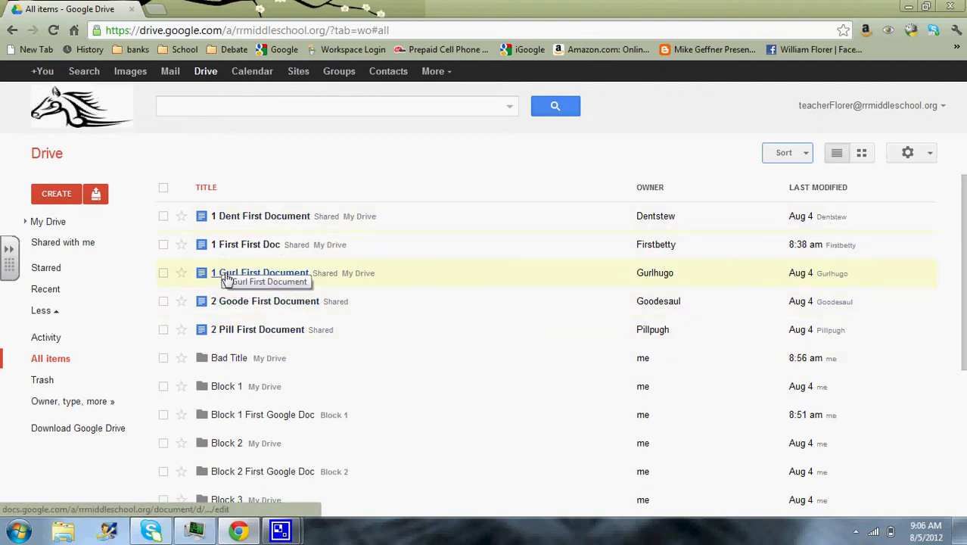
Move the three shared documents whose titles begin with 1 into the Block 1 First Google Doc folder inside Block 1.
scroll(447, 334, down, 3)
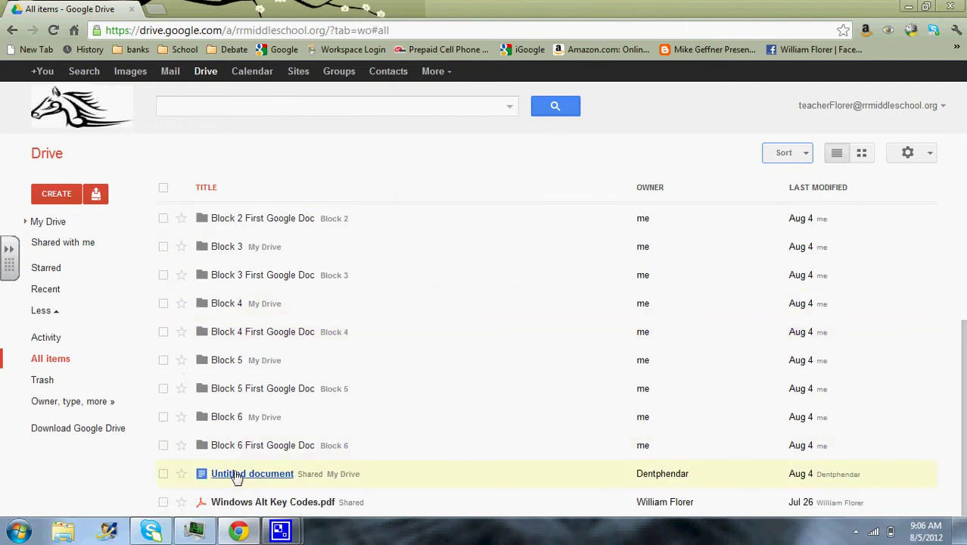
click(232, 480)
mouse_move(669, 484)
scroll(449, 448, up, 4)
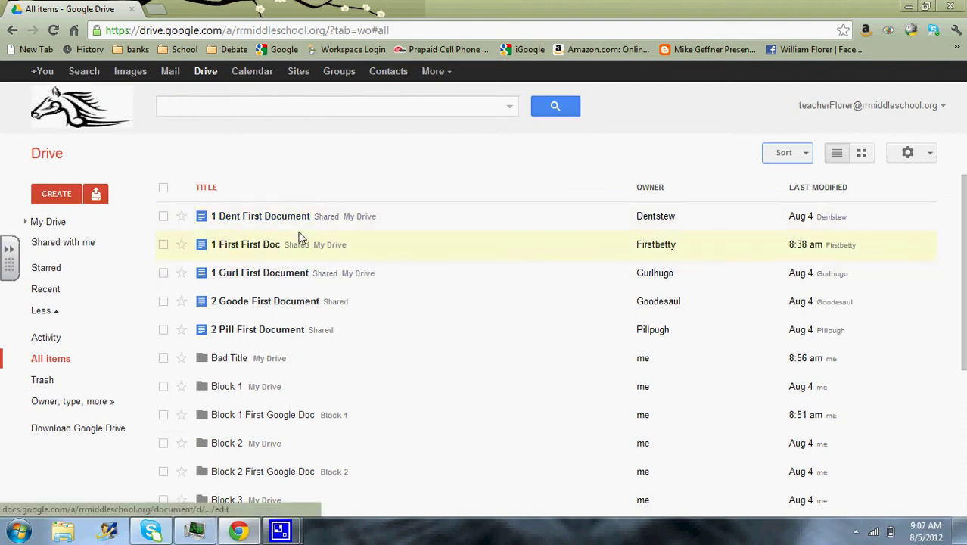
click(163, 217)
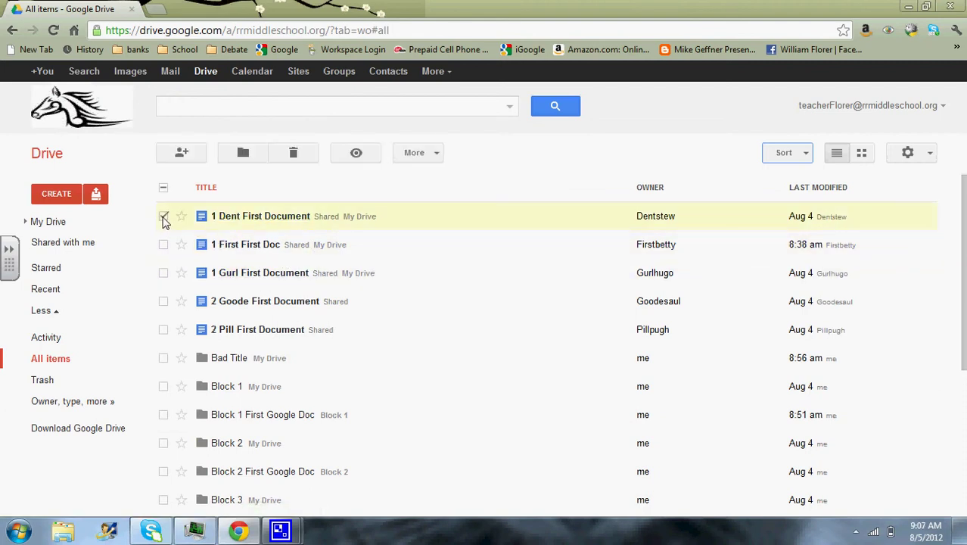
click(163, 244)
click(164, 273)
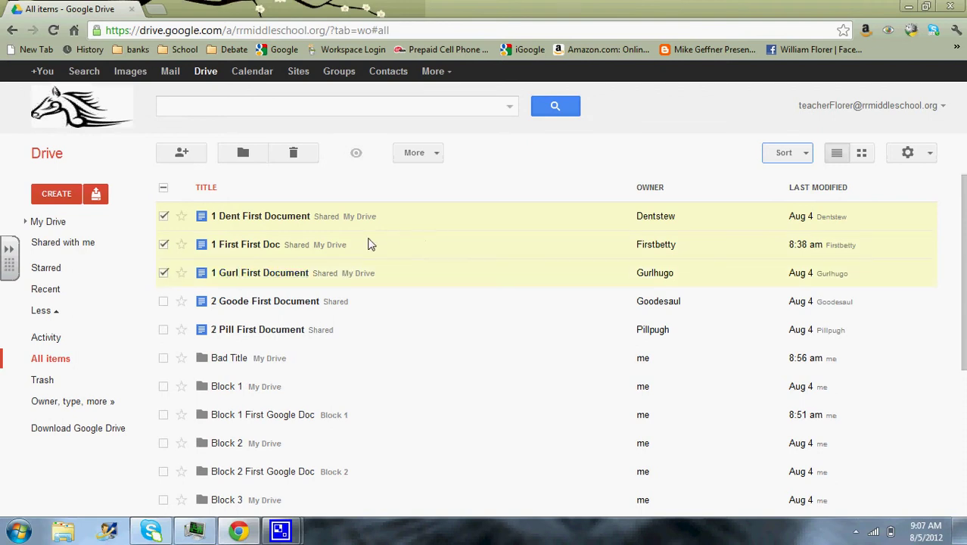
click(438, 154)
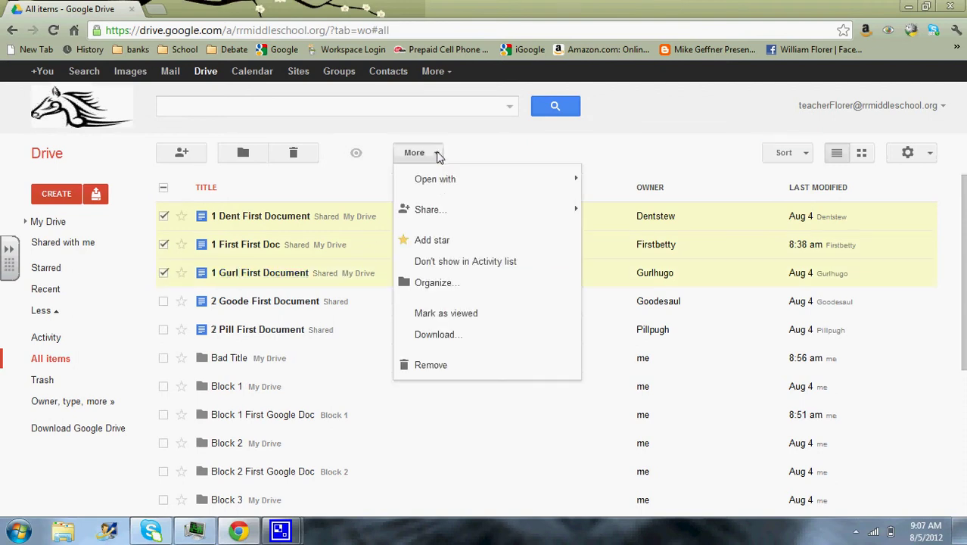
click(443, 290)
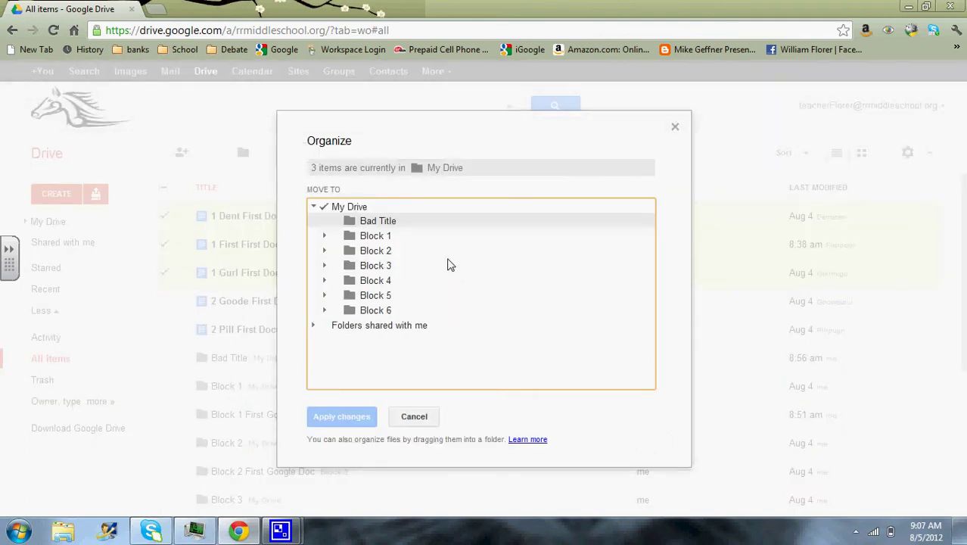
click(325, 236)
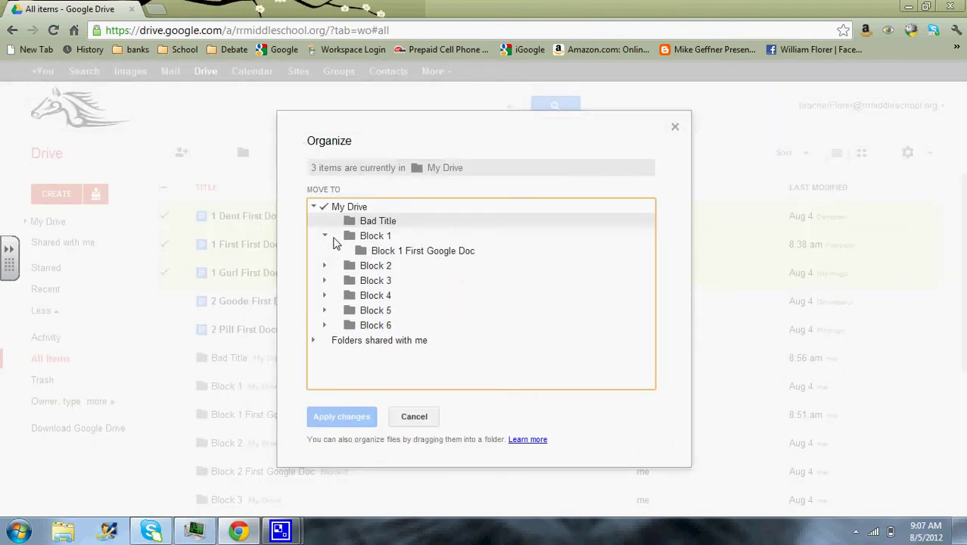
click(429, 252)
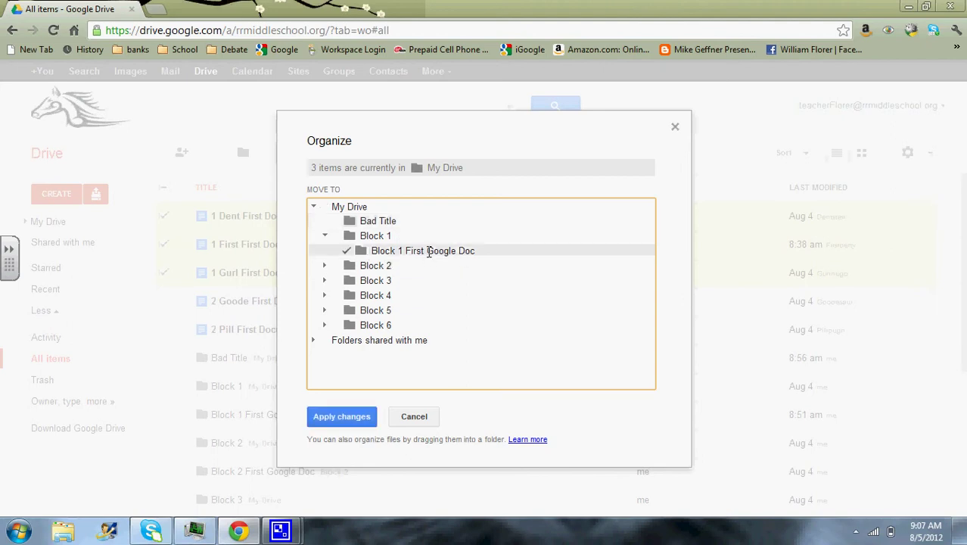
click(341, 415)
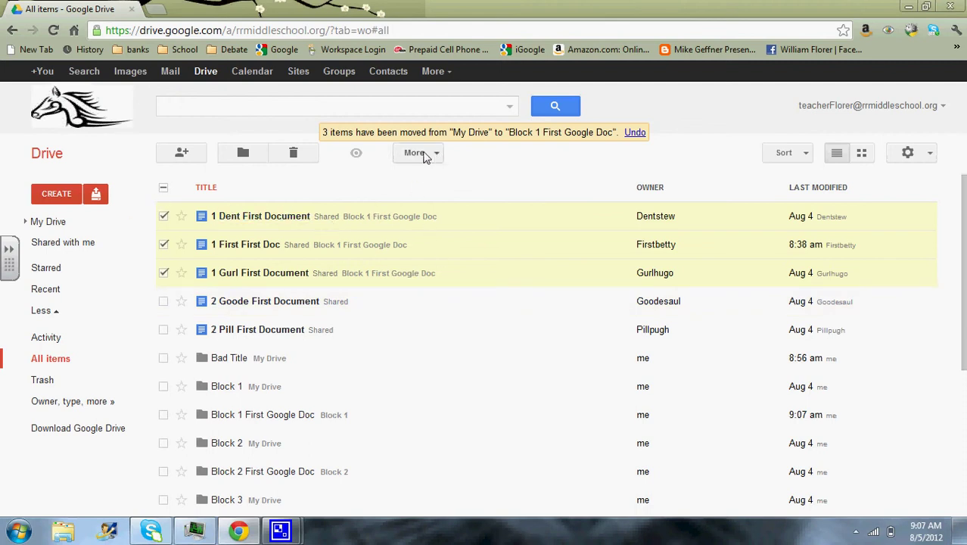
Stop showing the three selected Block 1 documents in the Activity list and clear their selection.
click(425, 154)
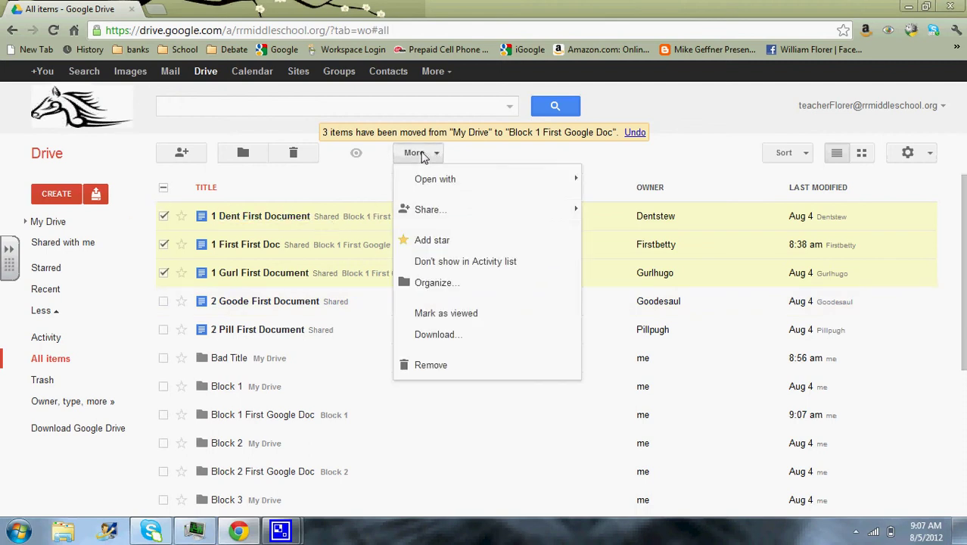
click(486, 264)
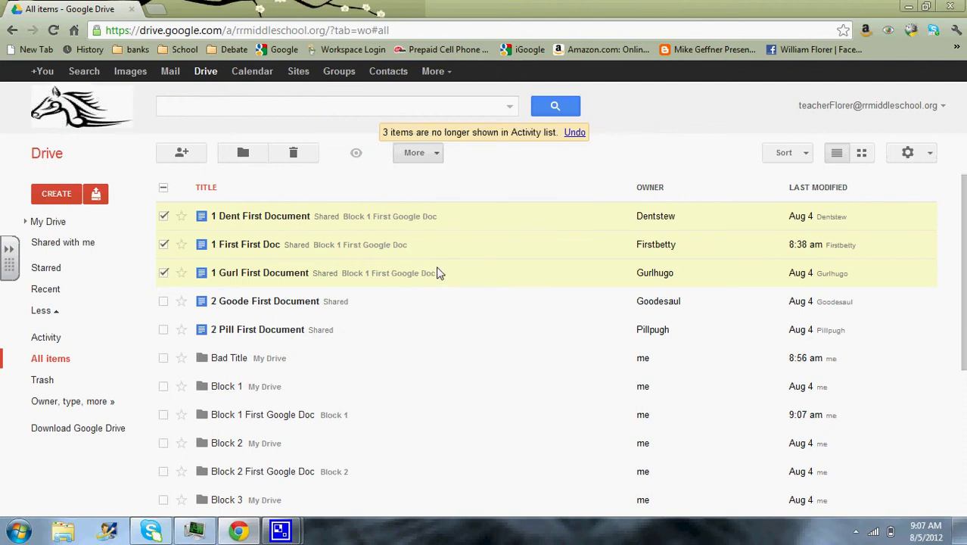
click(164, 272)
click(163, 245)
click(164, 217)
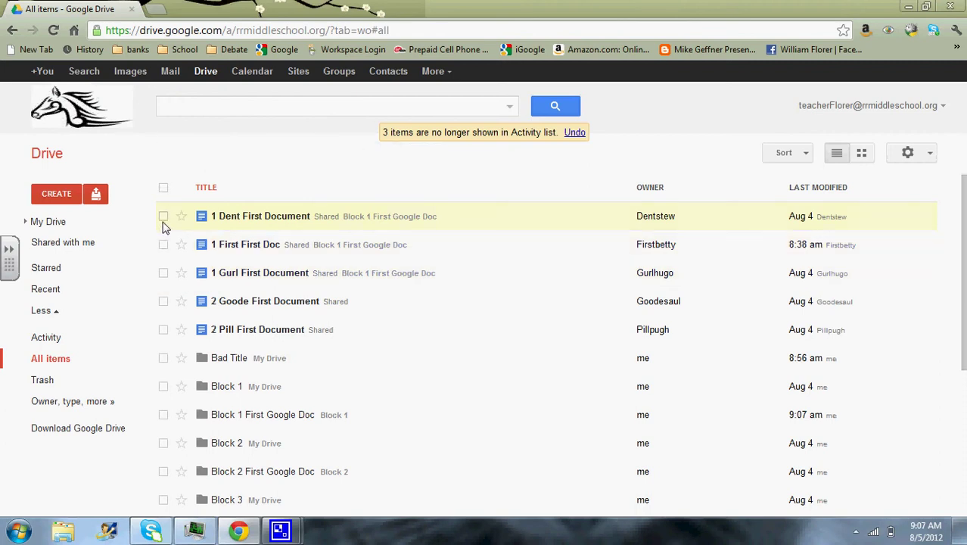
Add the two shared documents whose titles begin with 2 to the Block 2 First Google Doc folder inside Block 2.
click(164, 302)
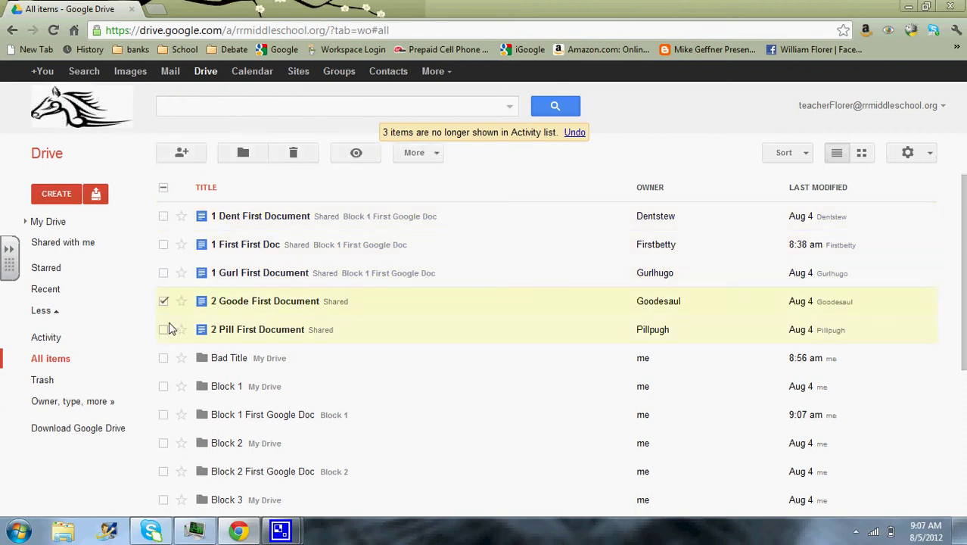
click(164, 330)
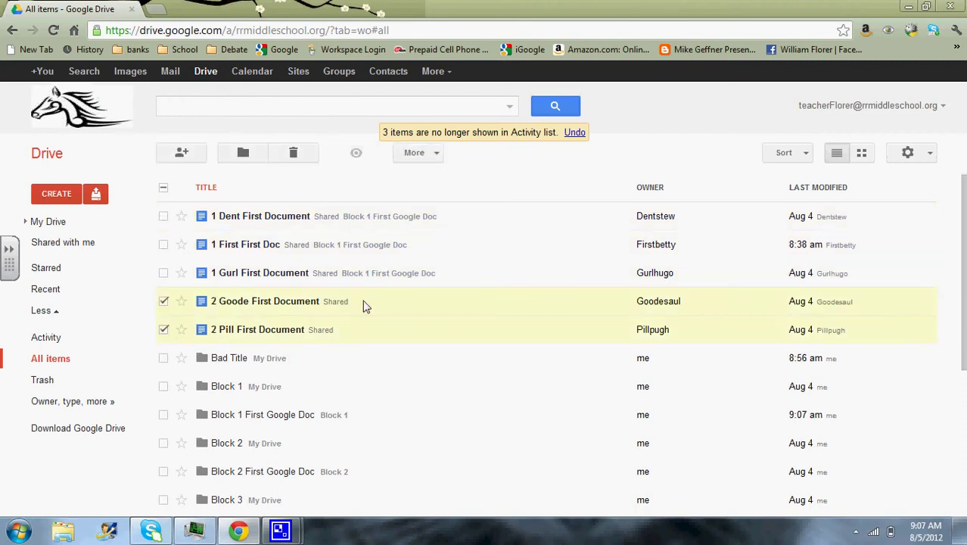
click(243, 153)
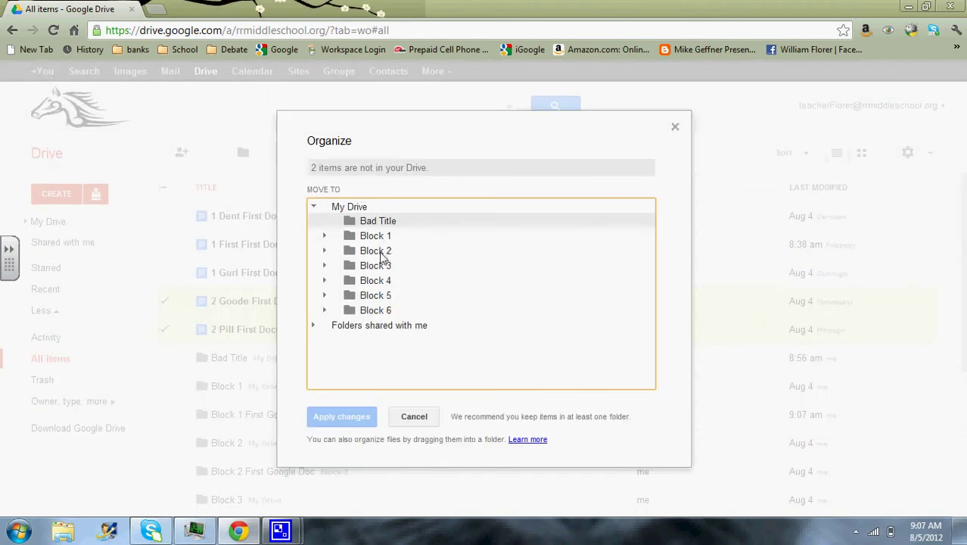
click(325, 250)
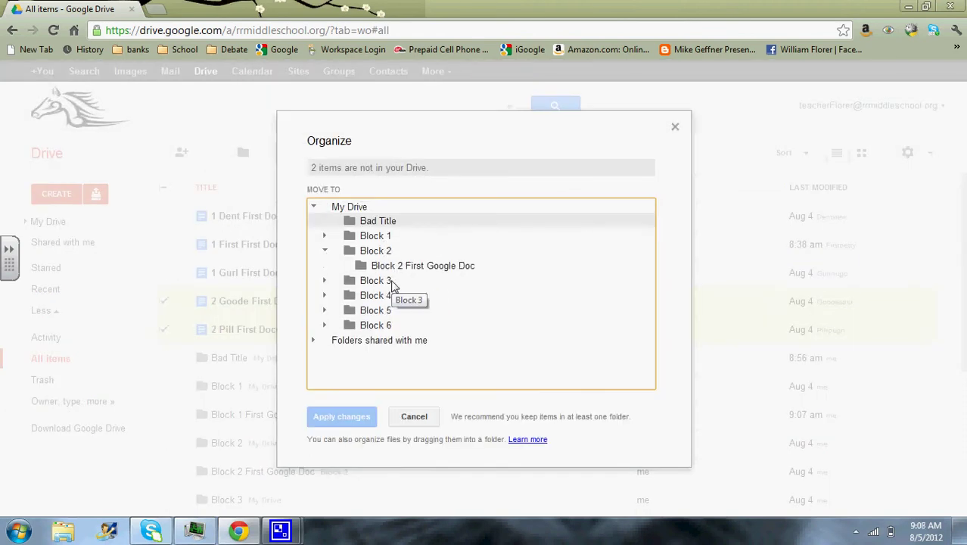
click(423, 271)
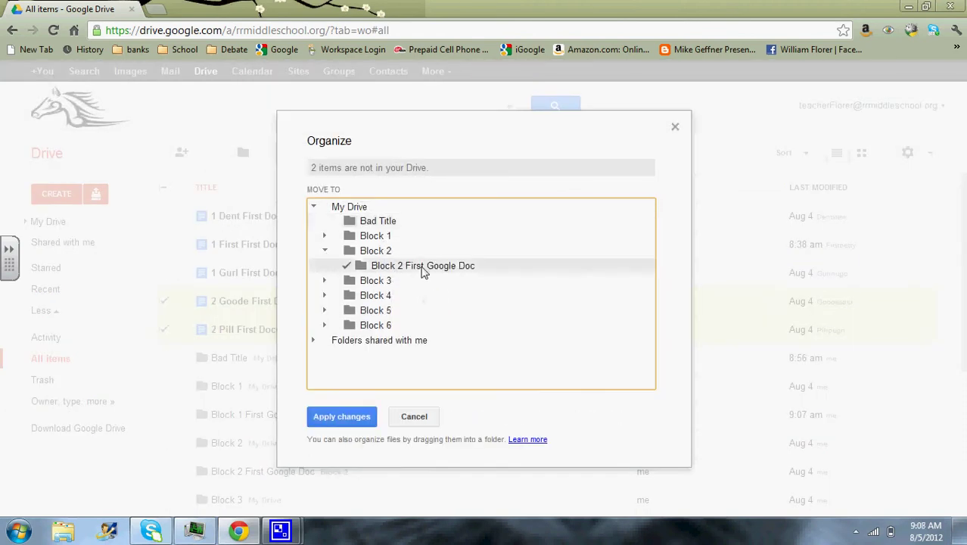
click(353, 416)
Stop showing the two selected Block 2 documents in the Activity list and deselect them.
right_click(438, 319)
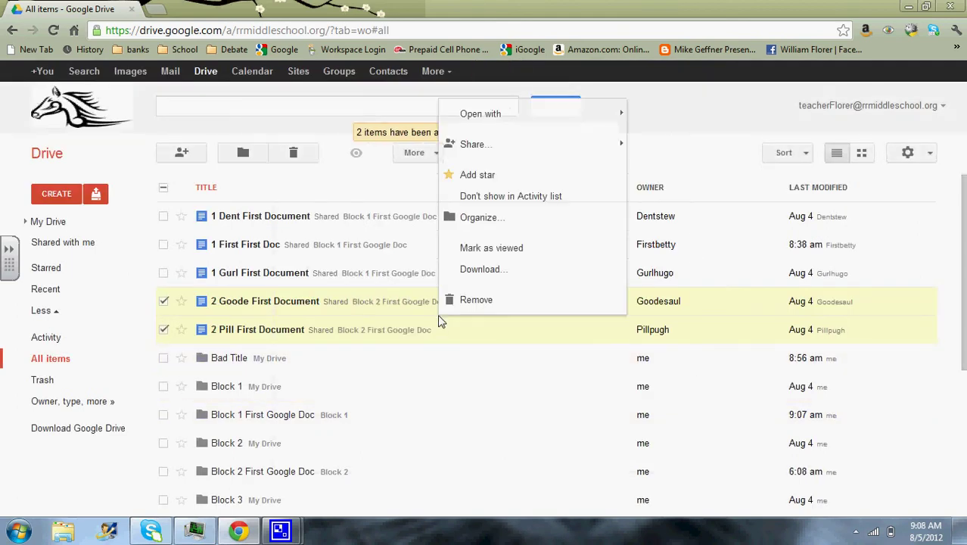
click(523, 199)
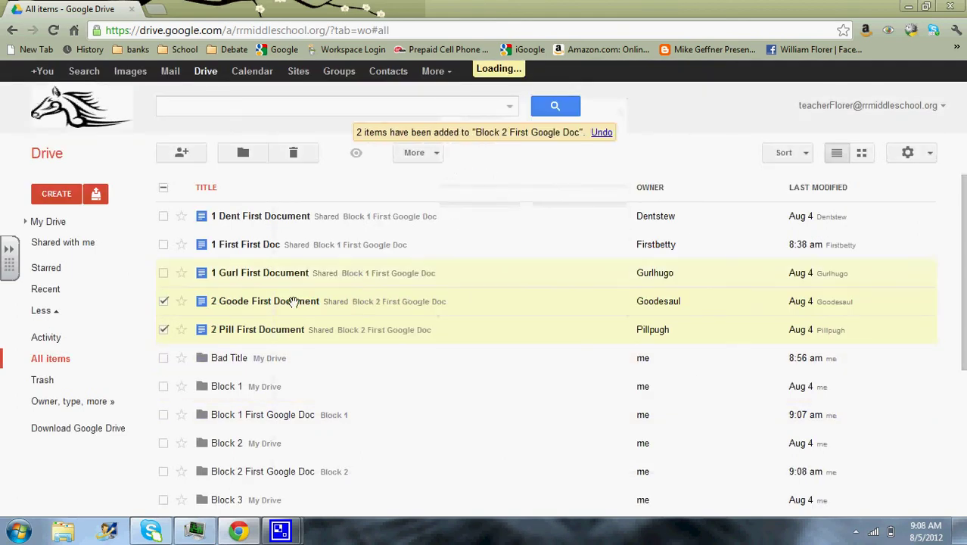
click(164, 301)
click(164, 330)
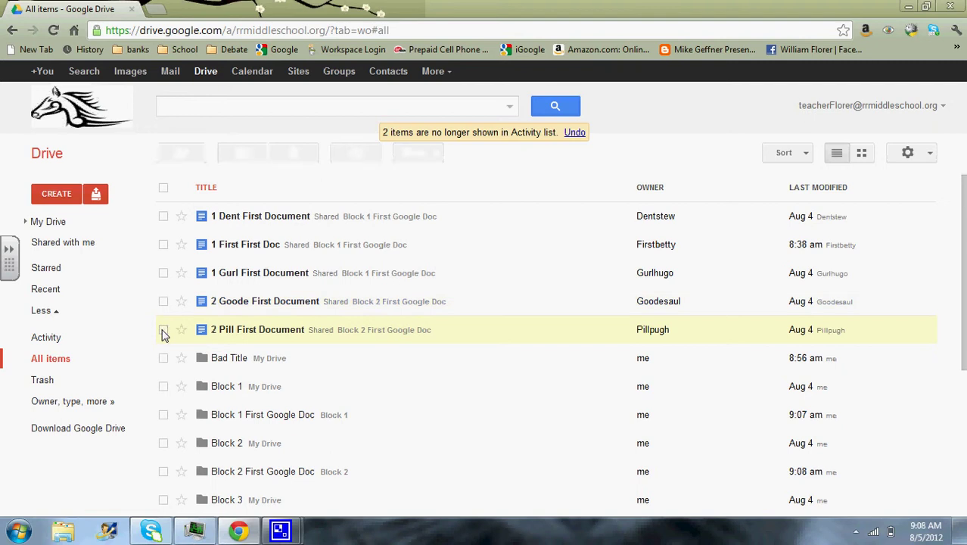
Move the shared Untitled document into the Bad Title folder.
scroll(439, 325, down, 3)
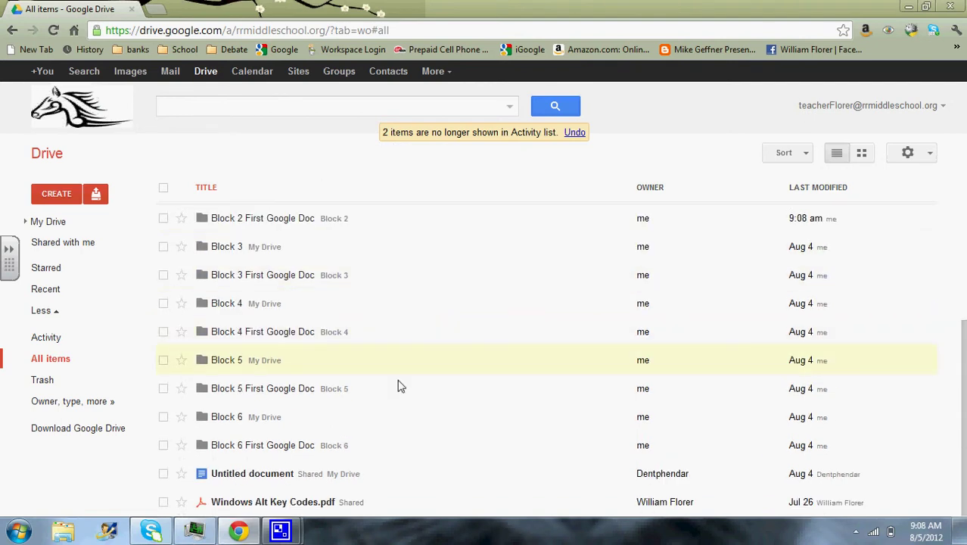
click(165, 476)
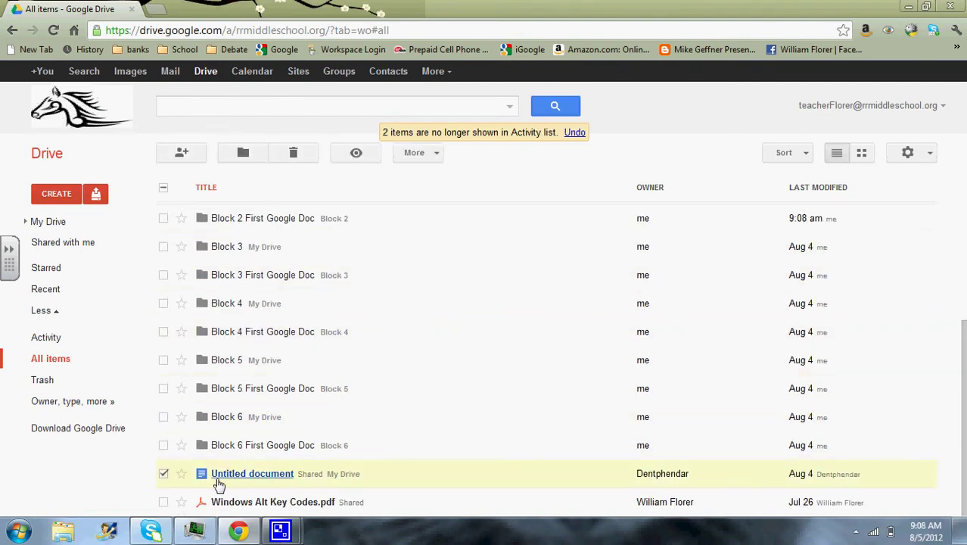
click(244, 155)
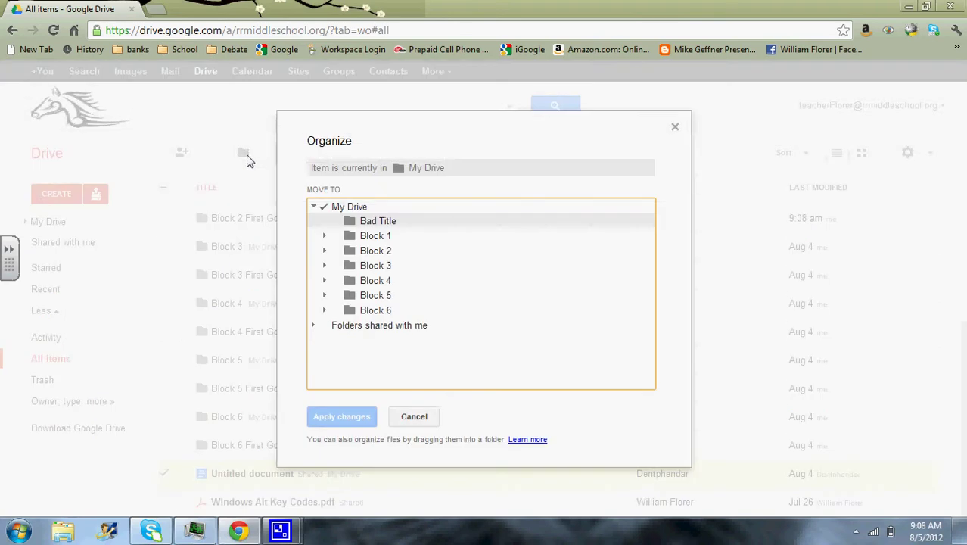
click(376, 222)
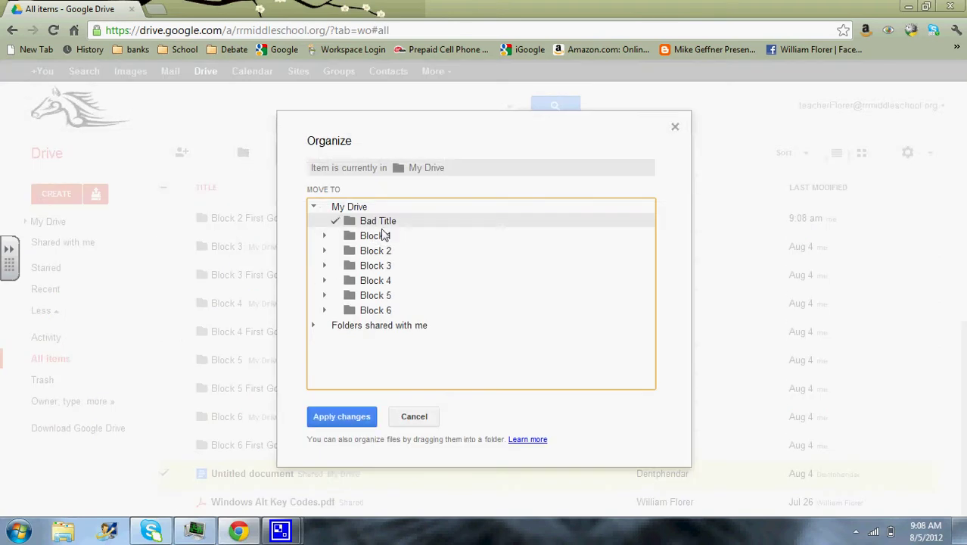
click(335, 413)
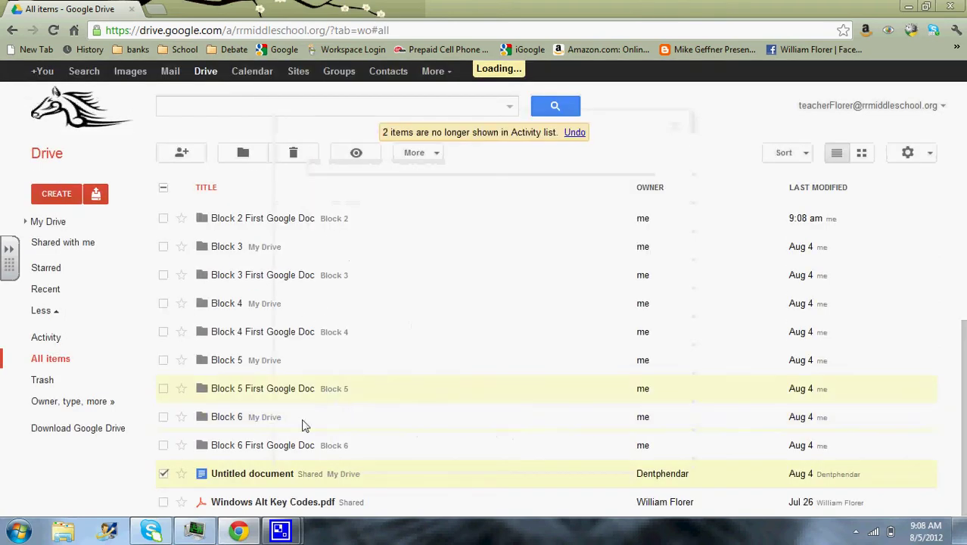
Stop showing the Untitled document in the Activity list and deselect it.
right_click(405, 484)
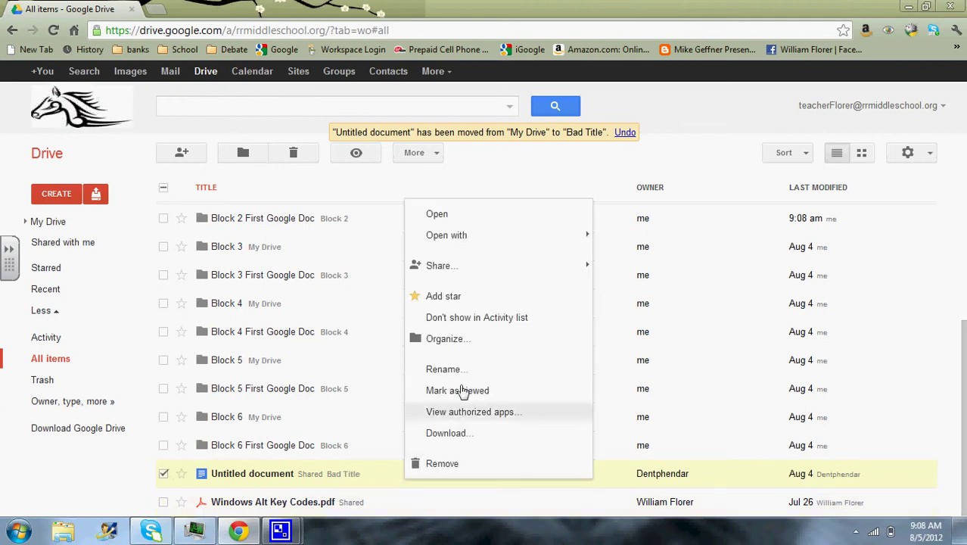
click(472, 318)
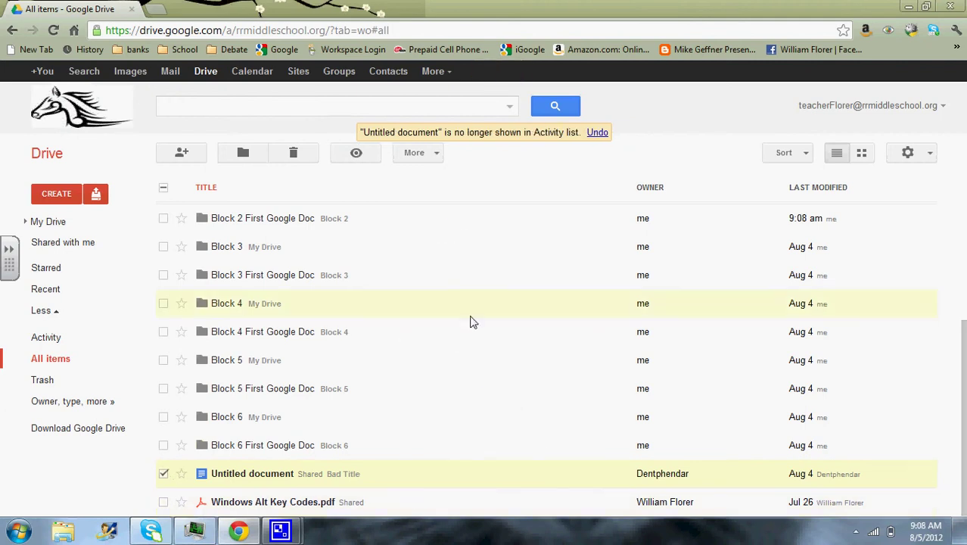
click(164, 474)
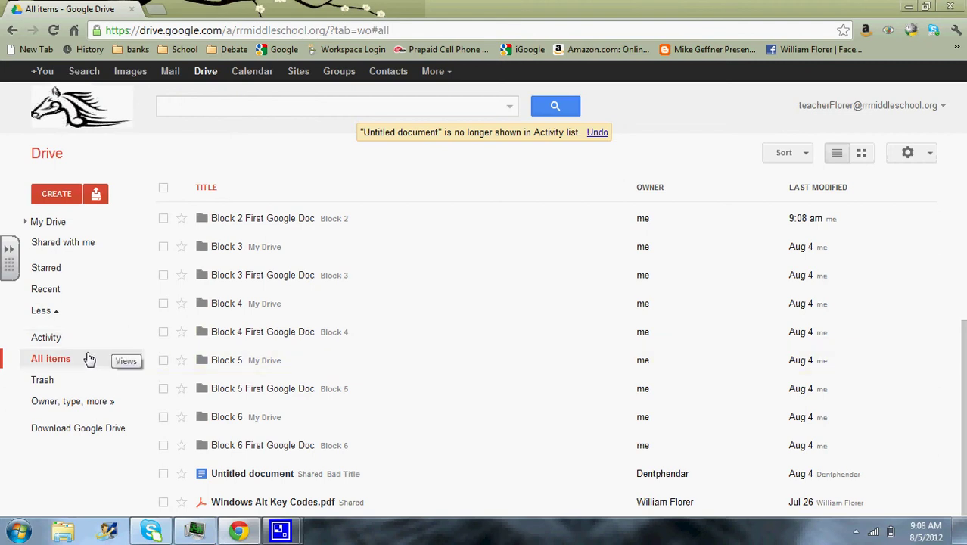
Check the Activity list, and view the contents of the Block 1 First Google Doc folder inside Block 1 in My Drive.
click(54, 341)
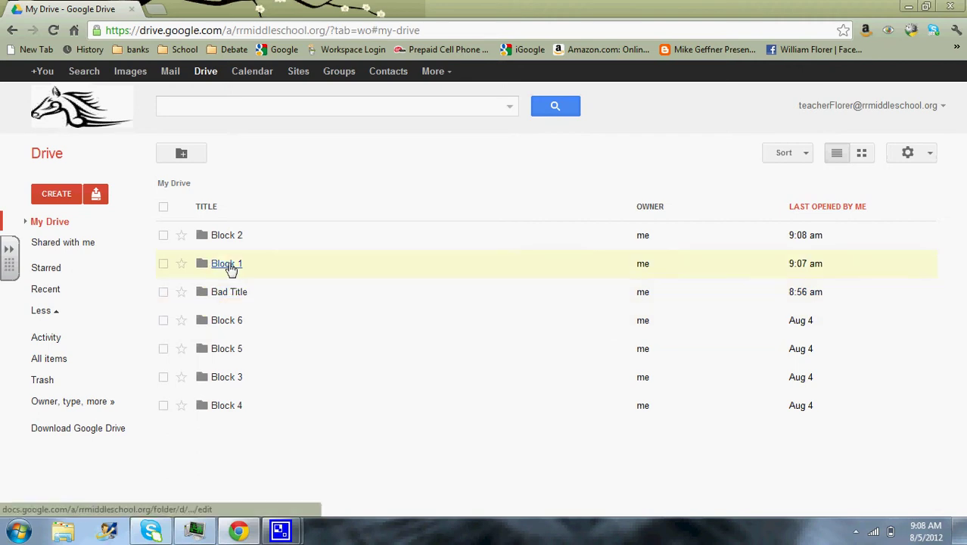
click(227, 264)
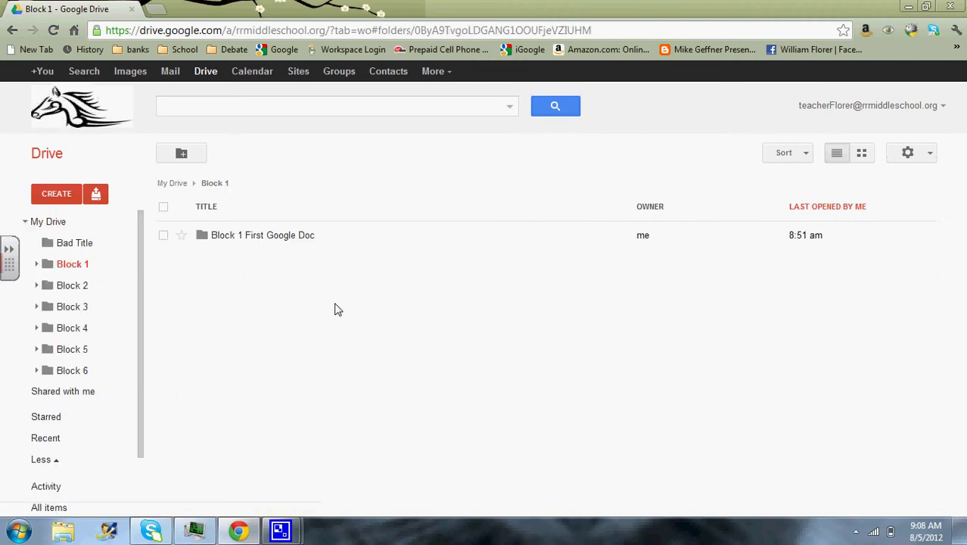
click(277, 237)
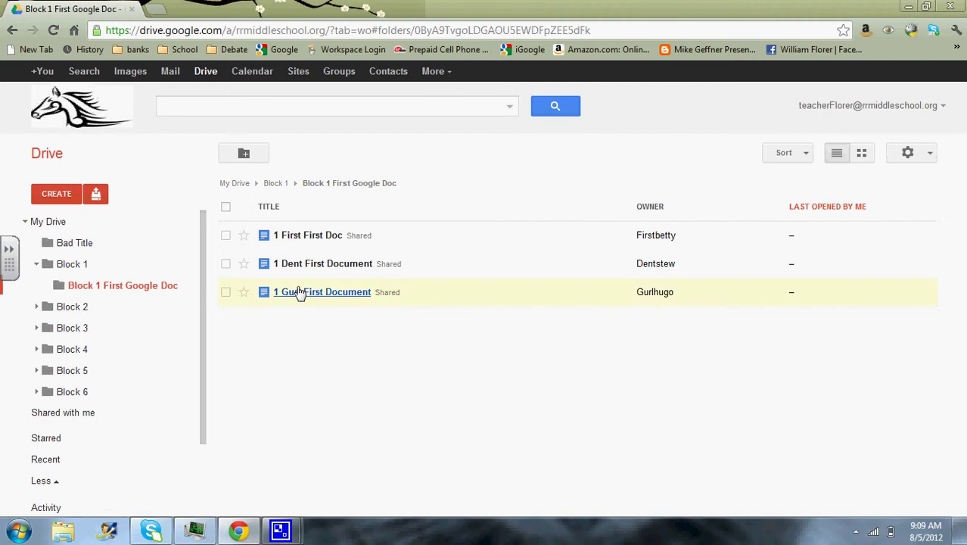
Open the 1 First First Doc document and show its revision history with more detailed revisions.
click(316, 240)
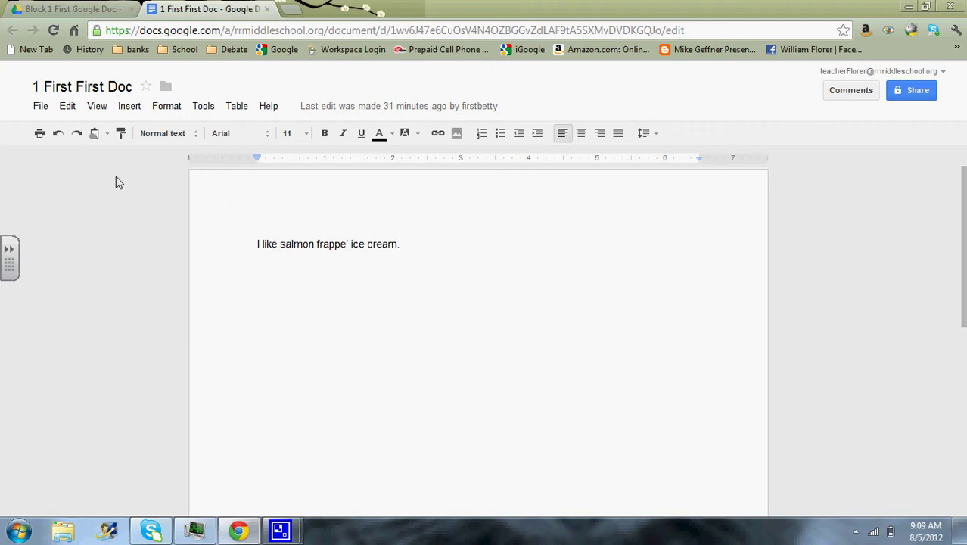
click(40, 107)
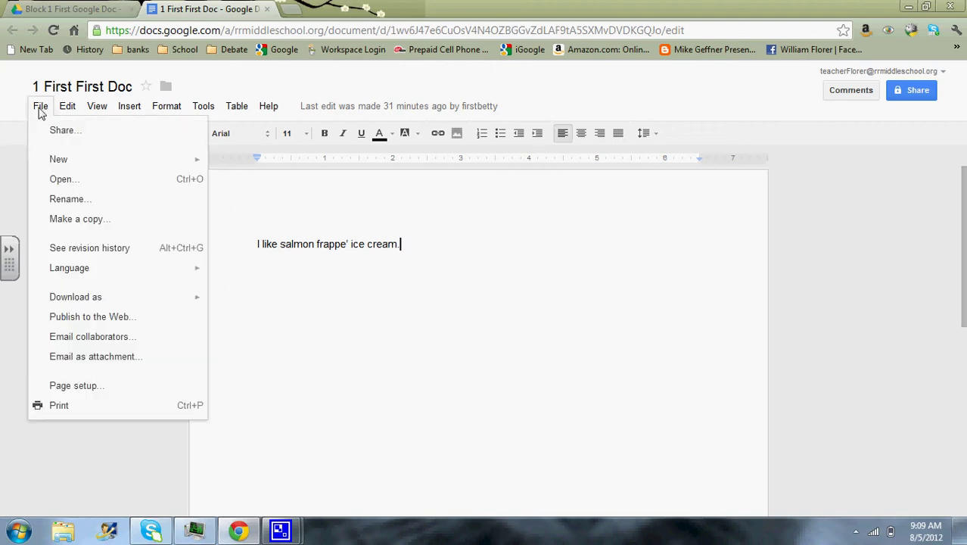
click(86, 249)
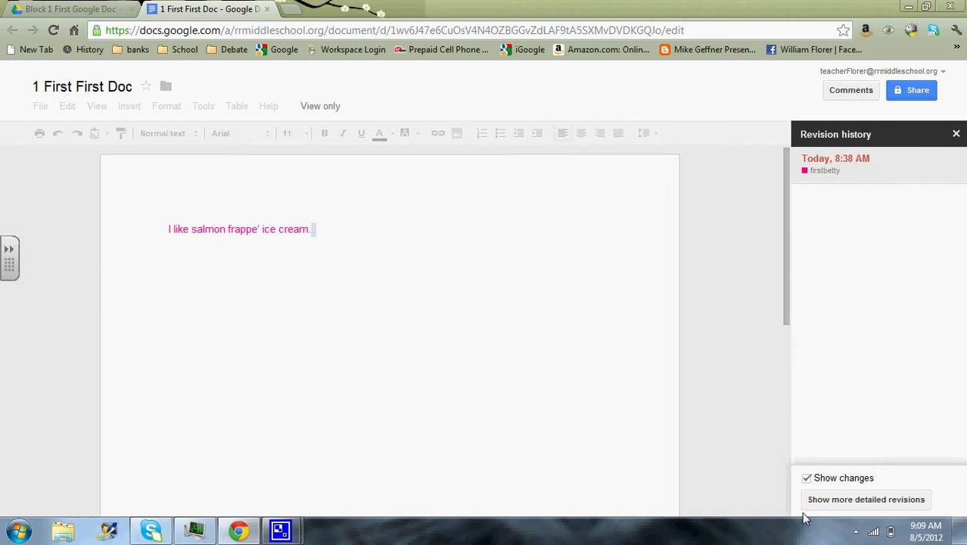
click(844, 501)
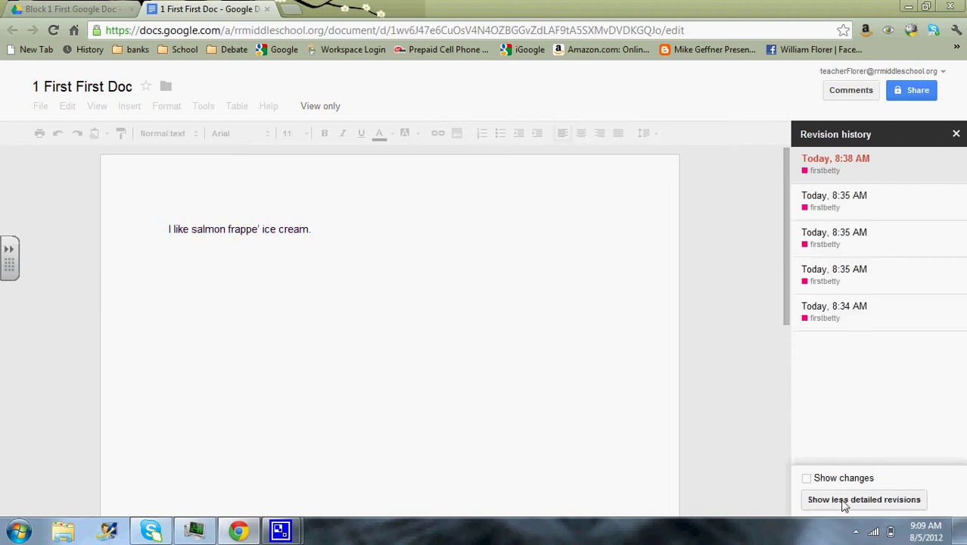
Review each earlier revision of the document and restore the oldest one, from 8:34 AM.
click(813, 197)
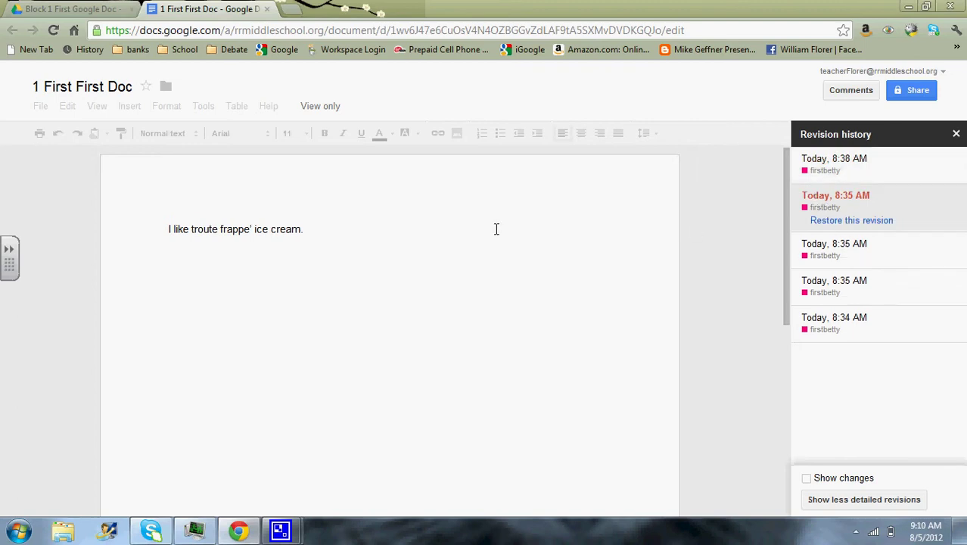
click(818, 246)
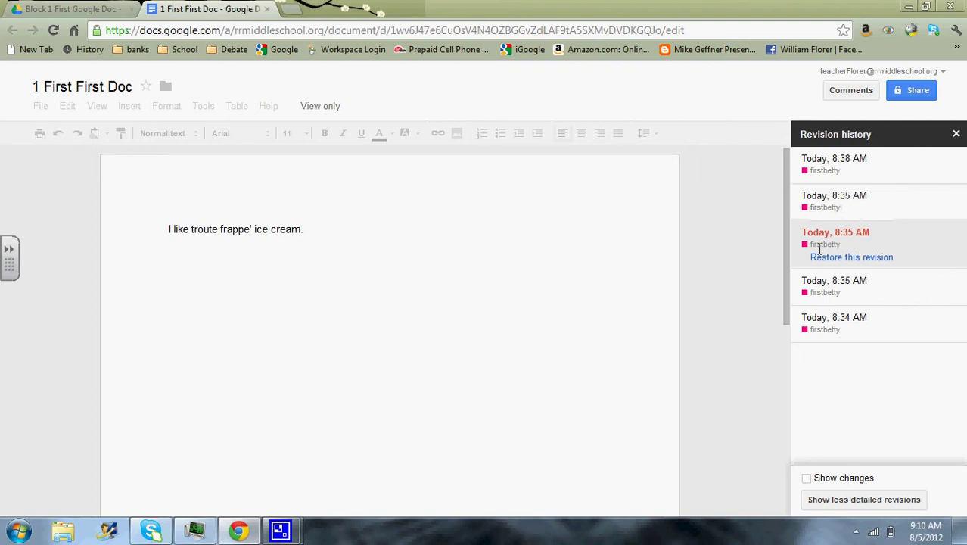
click(841, 283)
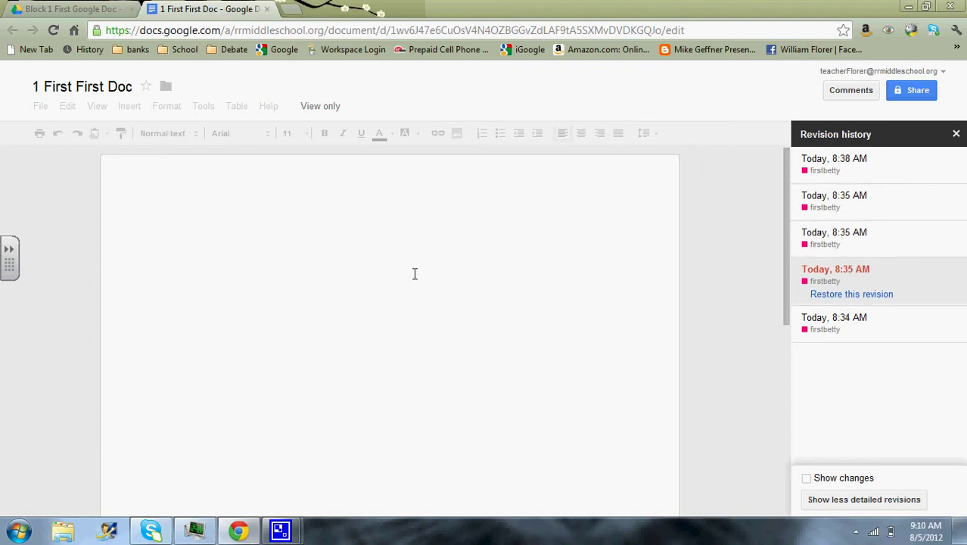
click(824, 318)
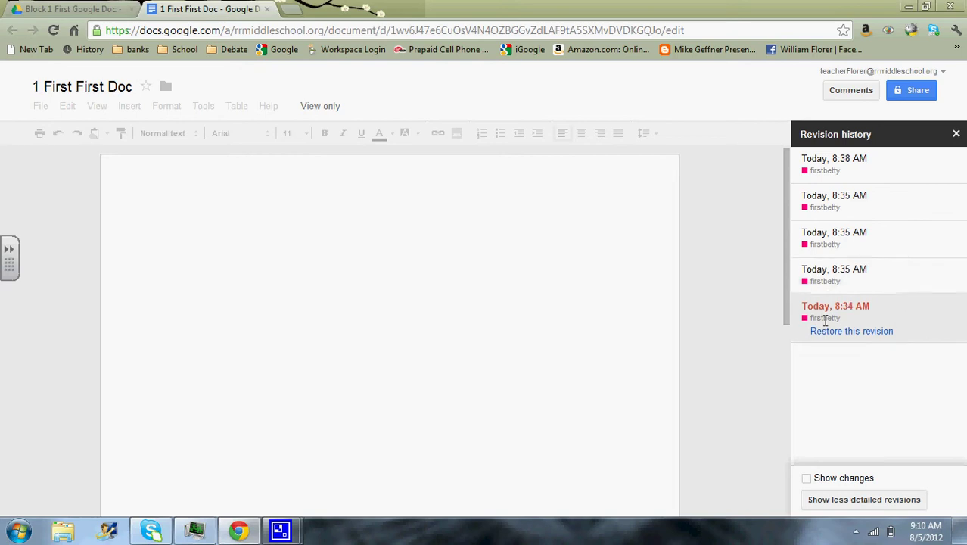
click(845, 333)
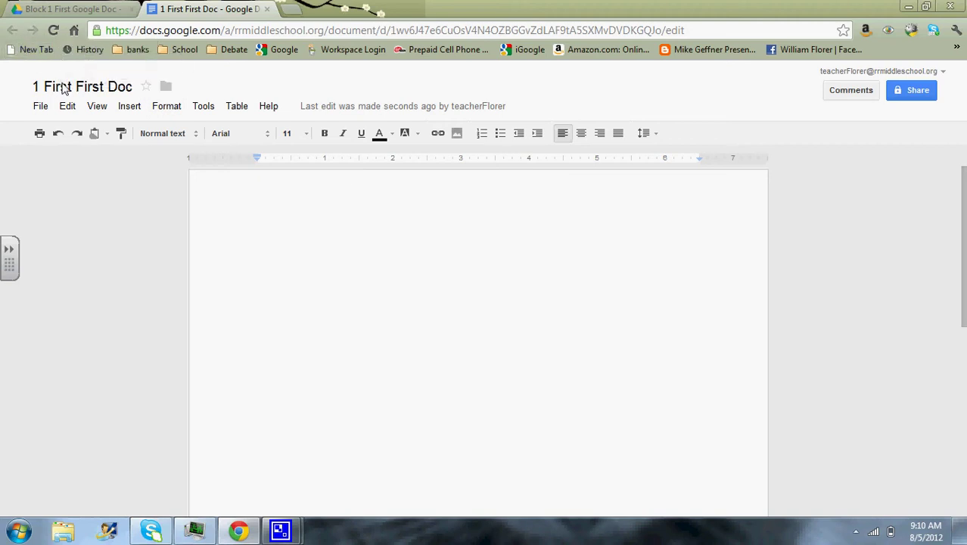
Restore the student's 8:38 AM revision of 1 First First Doc from the revision history.
click(40, 107)
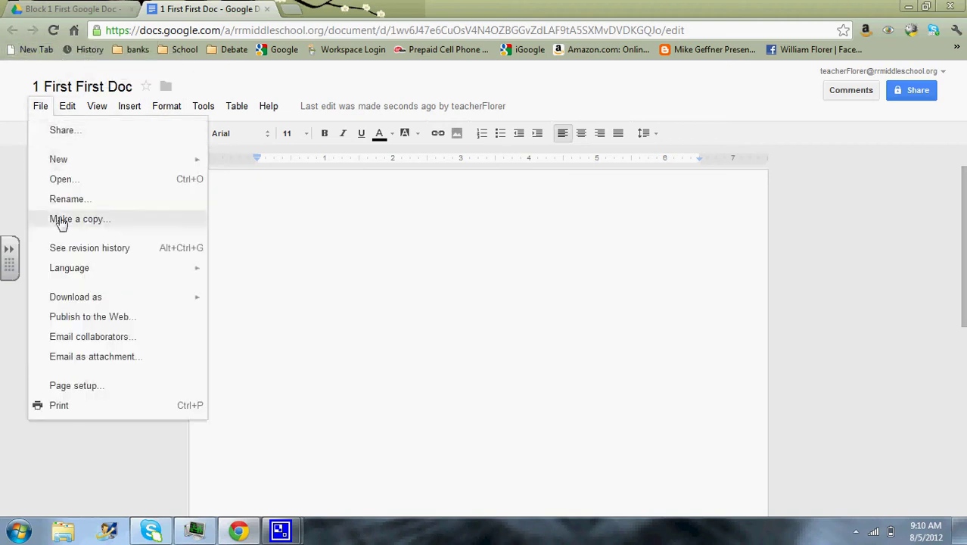
click(76, 250)
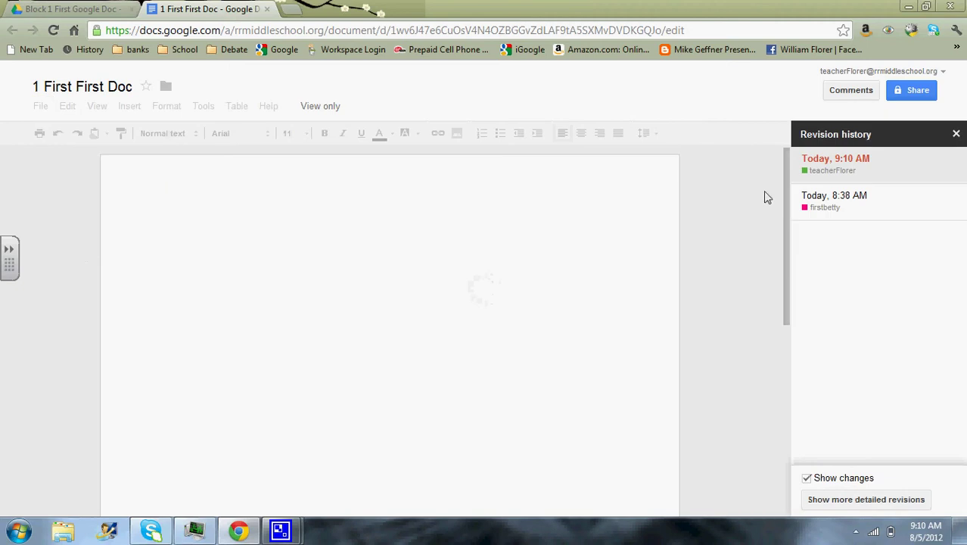
click(819, 210)
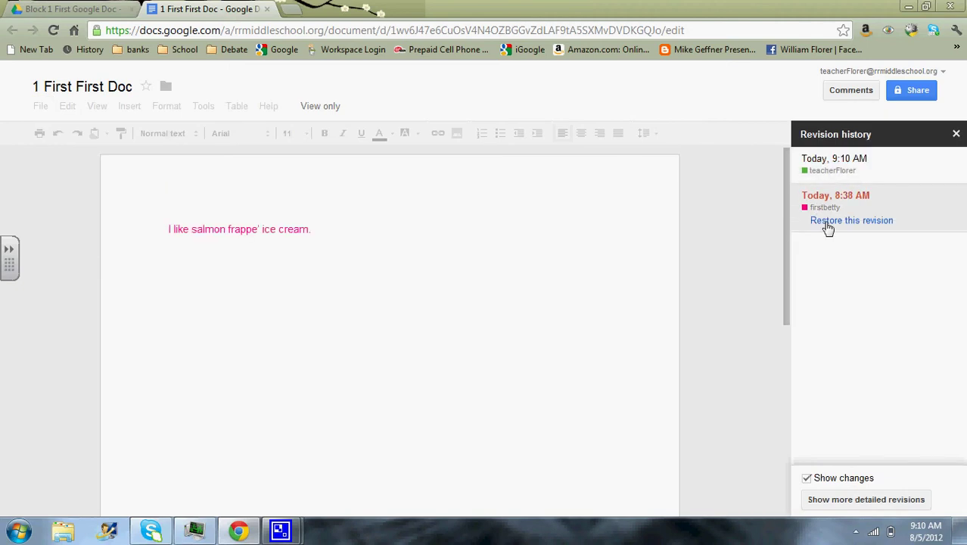
click(841, 225)
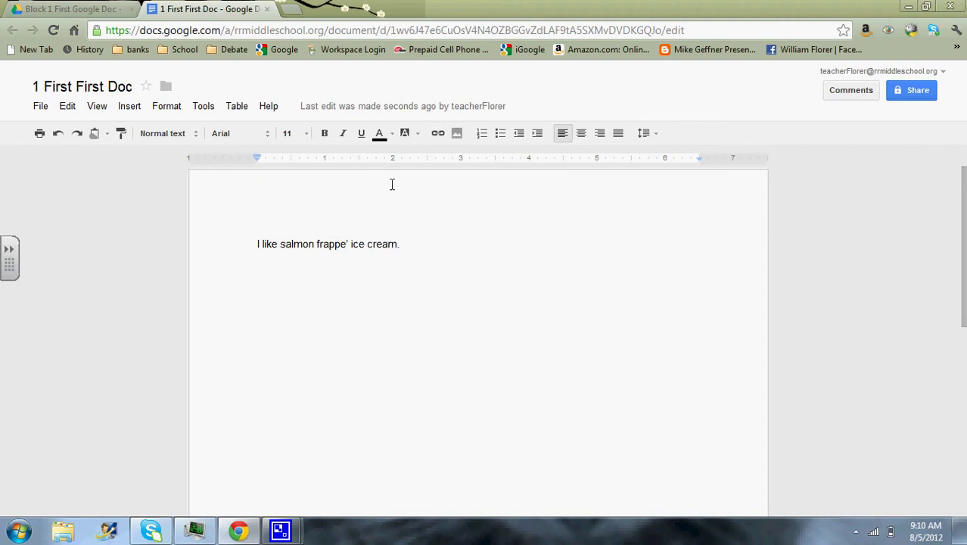
Rename the document as 1 First First Doc 100 and close it.
click(121, 86)
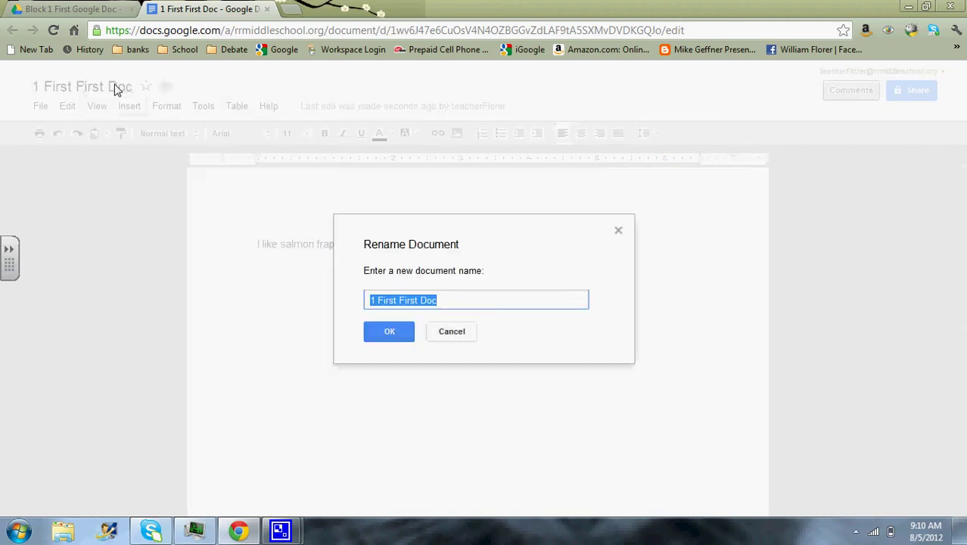
click(452, 303)
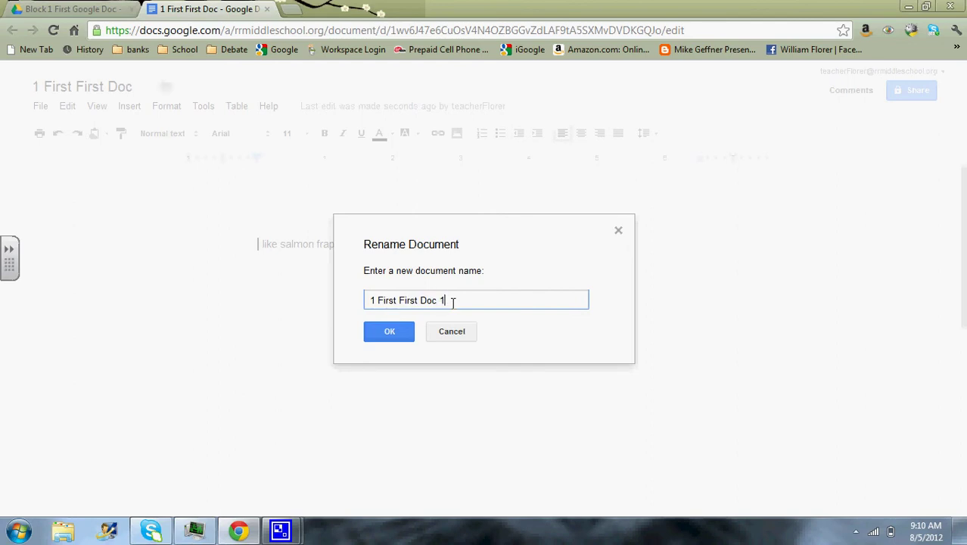
key(Return)
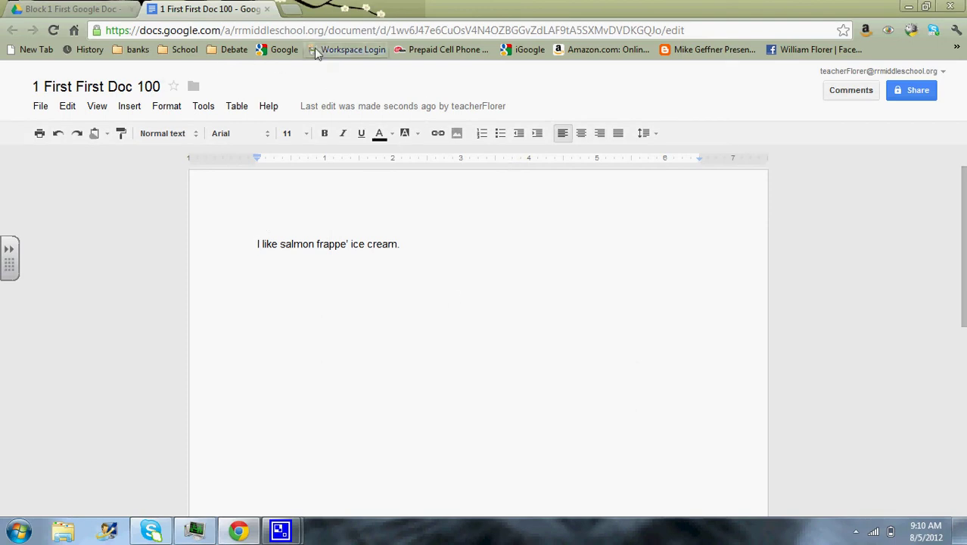
click(264, 9)
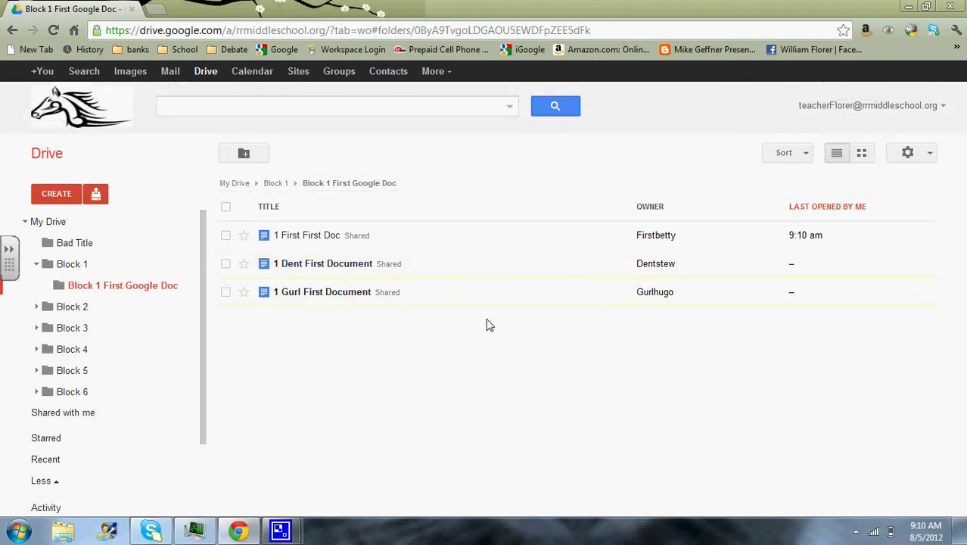
Open 1 Dent First Document, rename it as 1 Dent First Document 100, and close it.
click(322, 265)
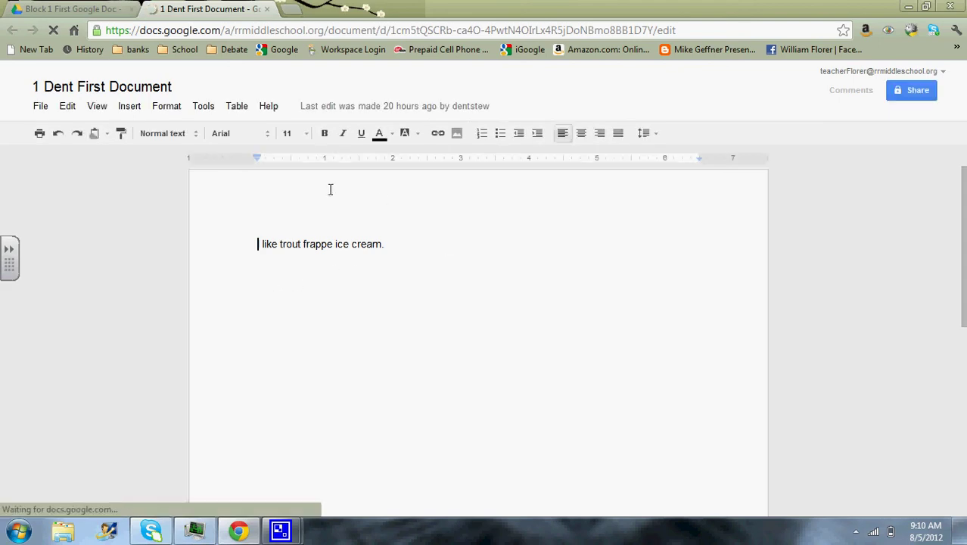
click(114, 89)
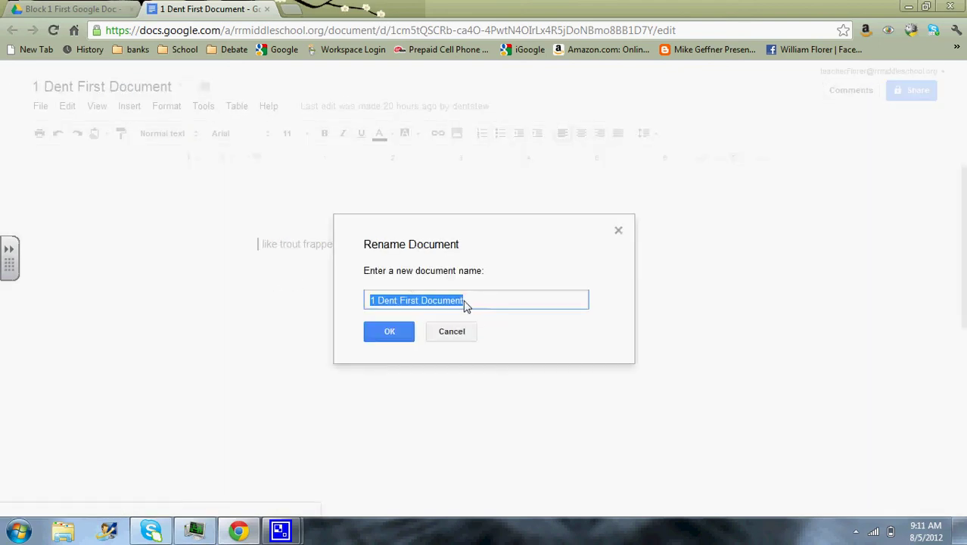
click(471, 300)
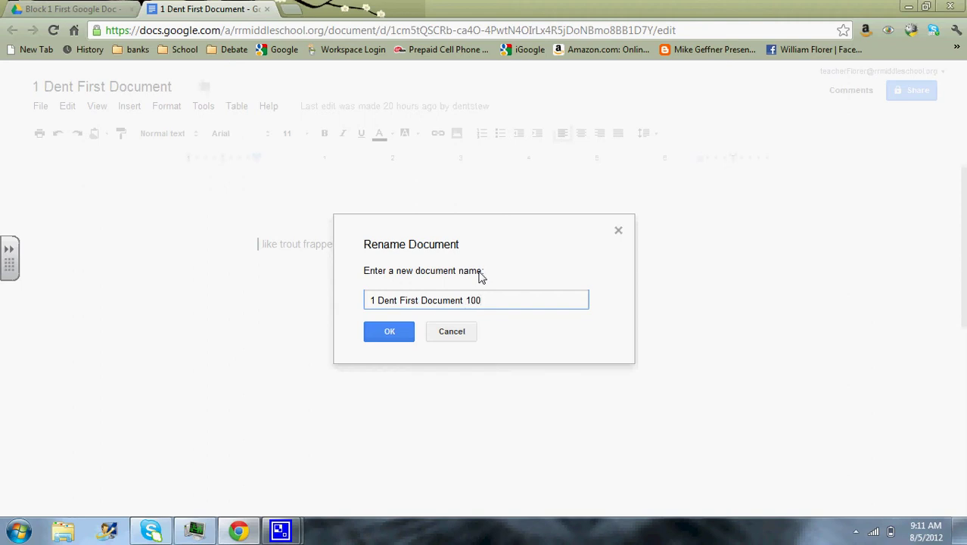
click(389, 330)
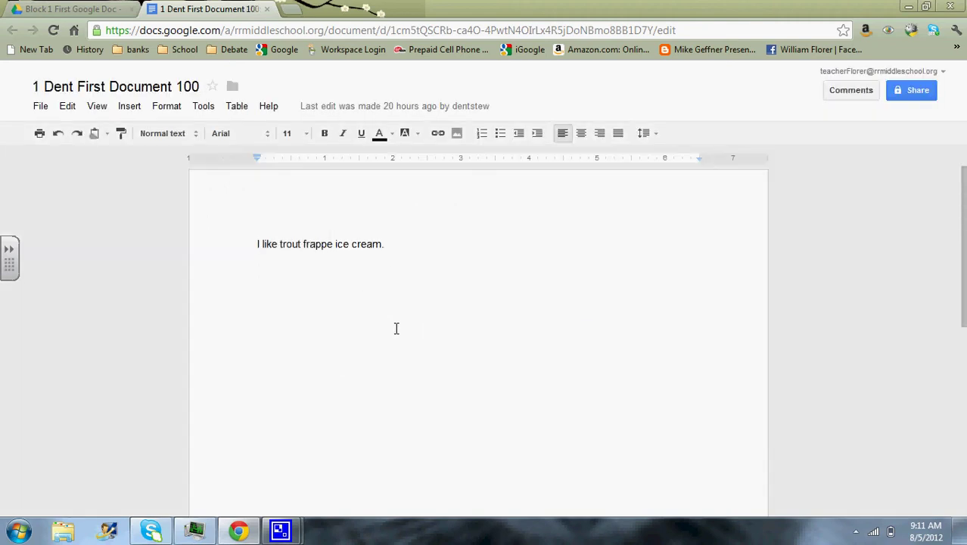
click(267, 9)
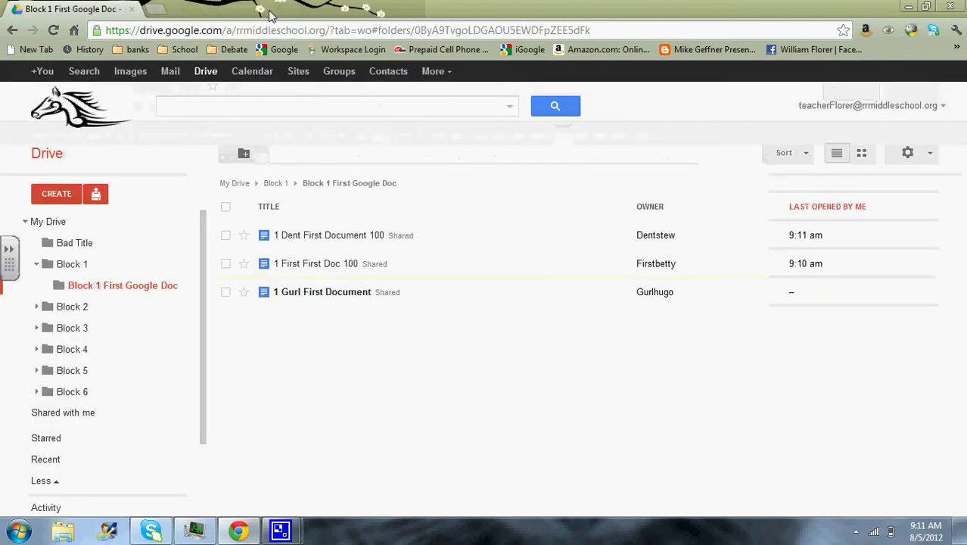
Open 1 Gurl First Document, rename it as 1 Gurl First Document 50, and close it.
click(321, 293)
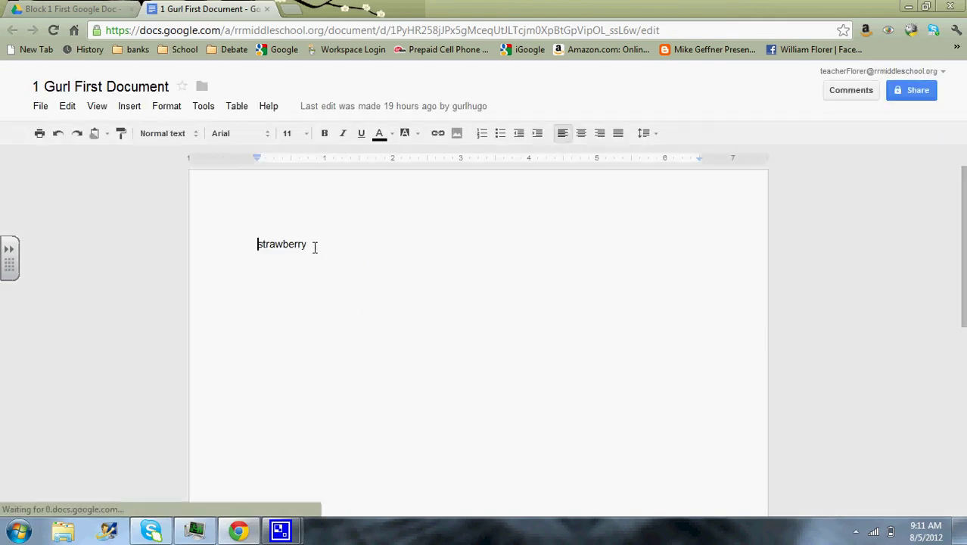
click(121, 92)
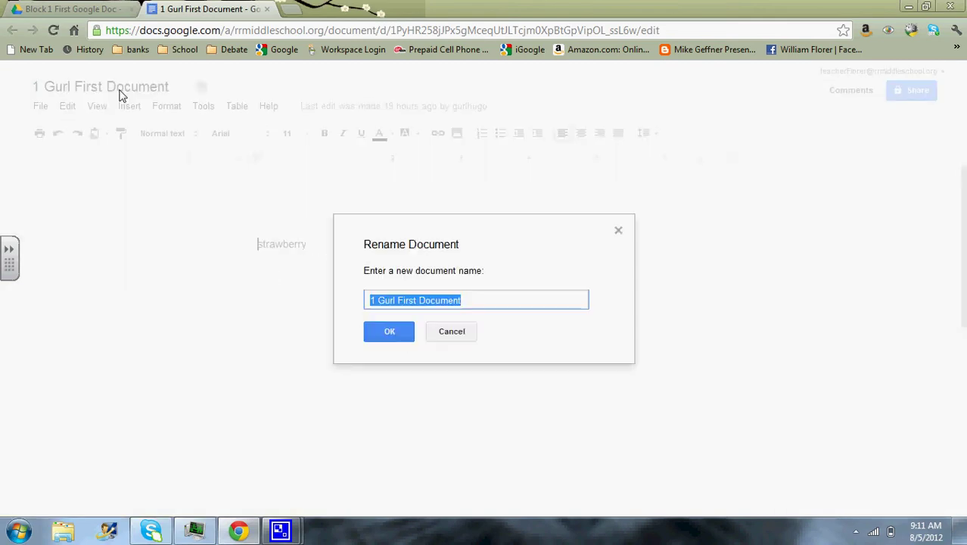
click(475, 298)
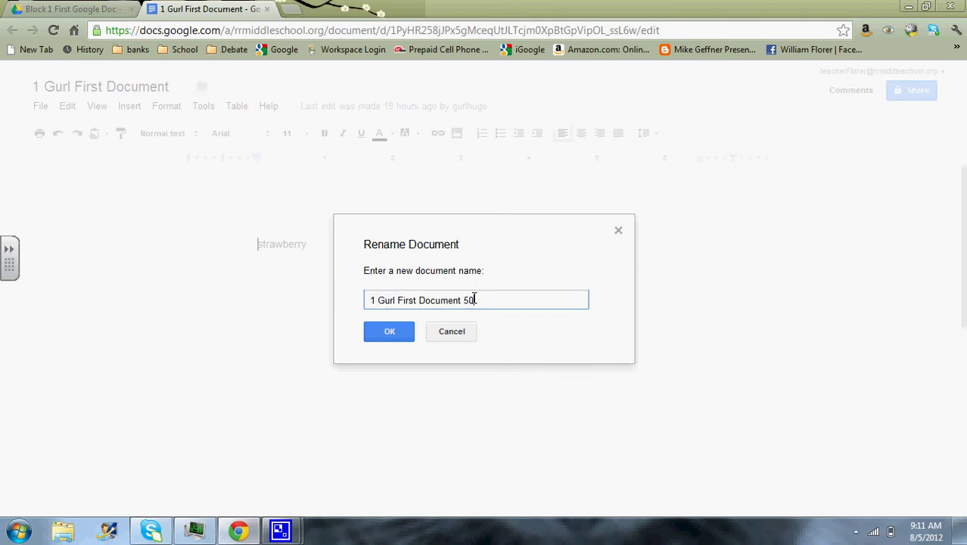
text(50)
click(398, 334)
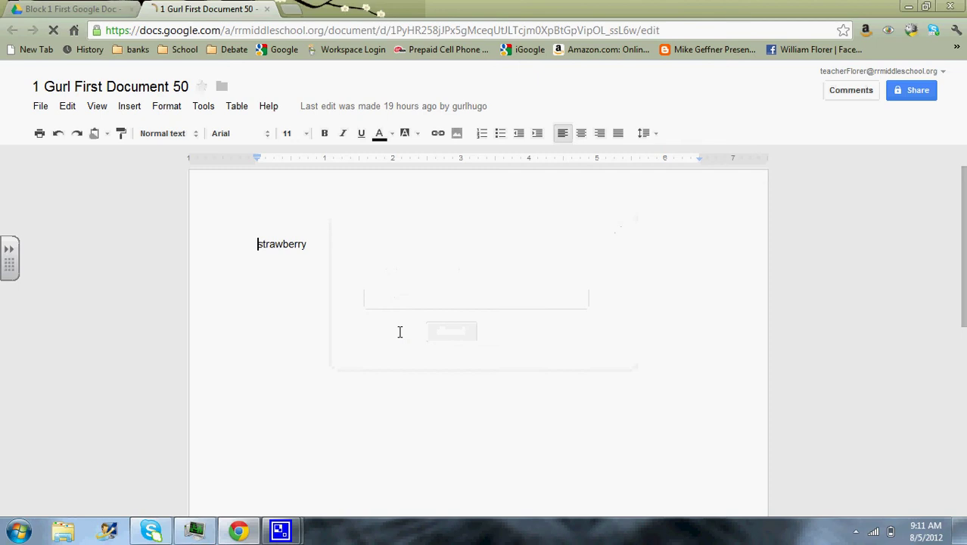
click(267, 9)
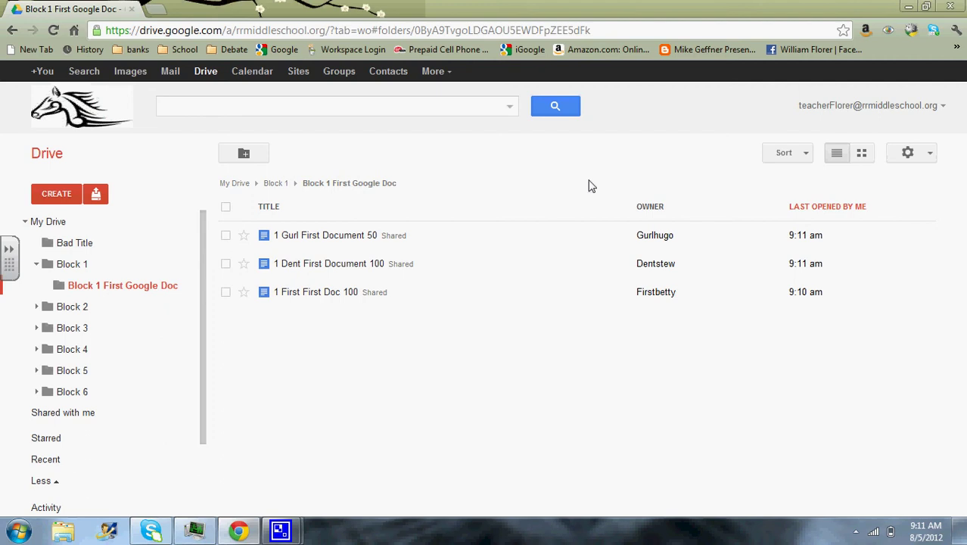
Sort the documents in the Block 1 First Google Doc folder by title.
click(798, 154)
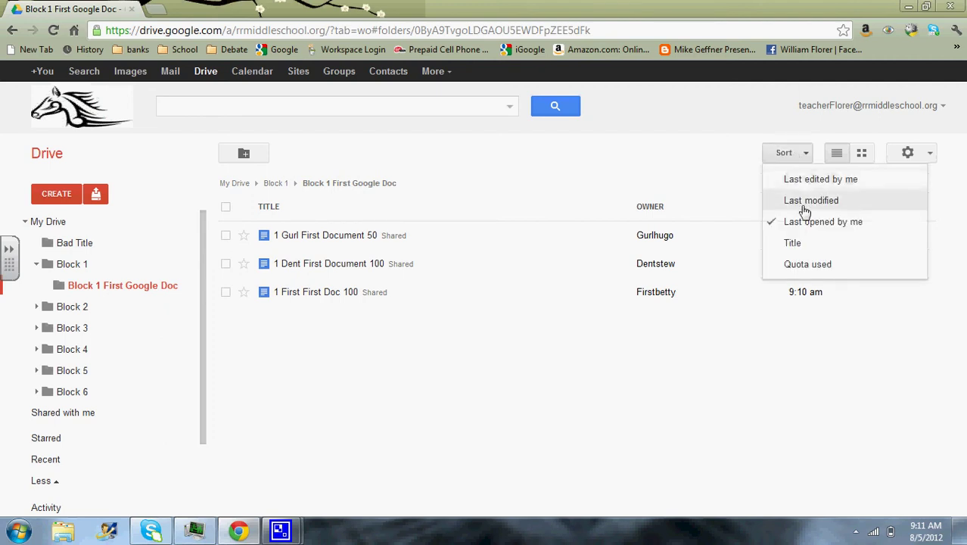
click(764, 243)
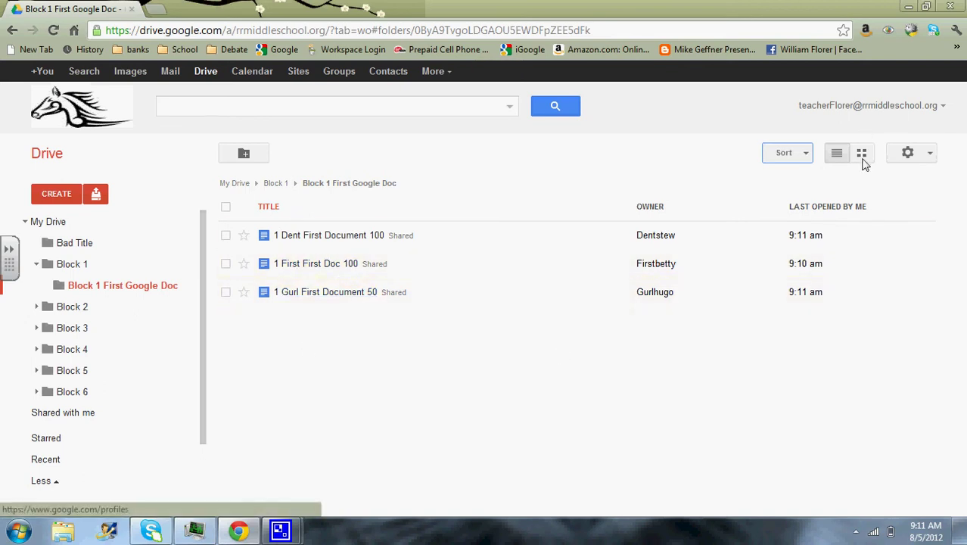
Fit the browser window to about half of the desktop at full height, and maximize it again.
click(925, 7)
drag(436, 36, 342, 1)
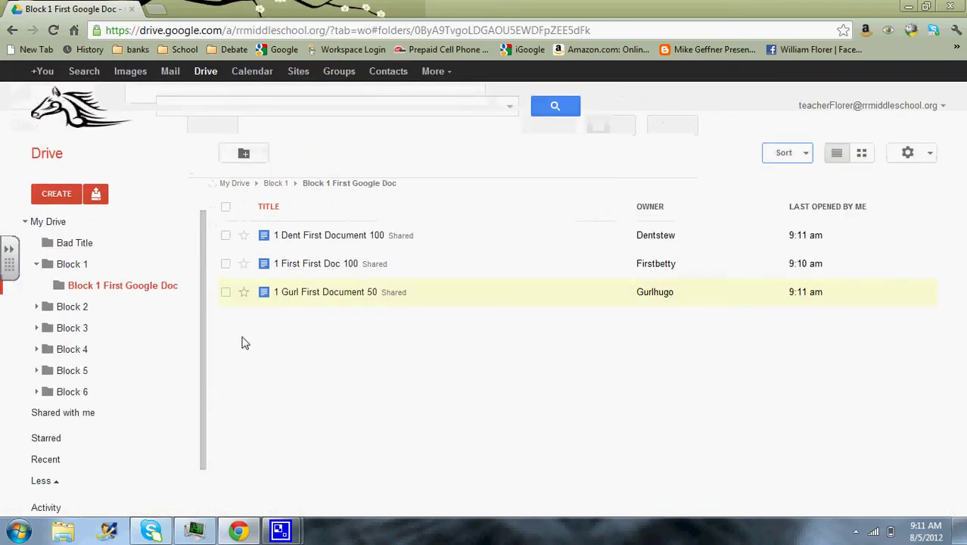
click(925, 8)
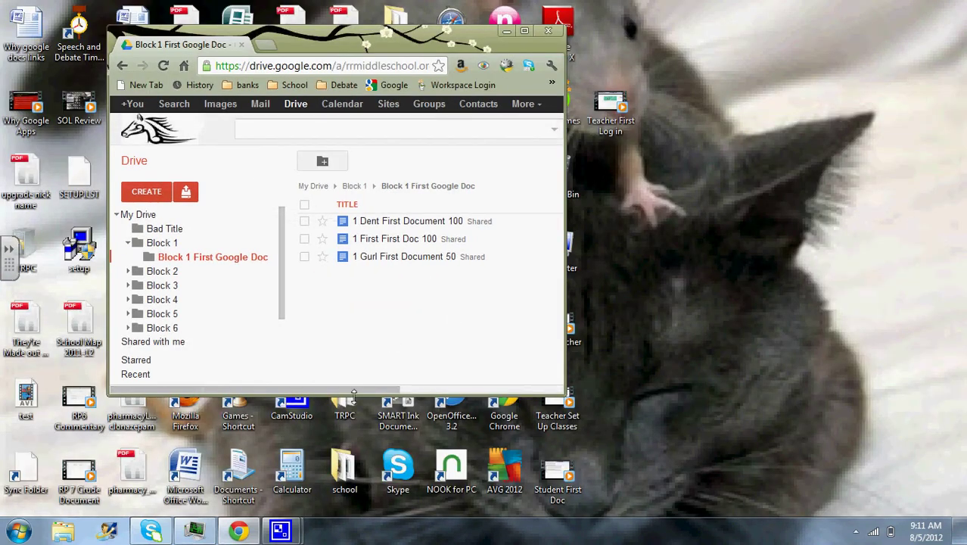
drag(353, 392, 354, 523)
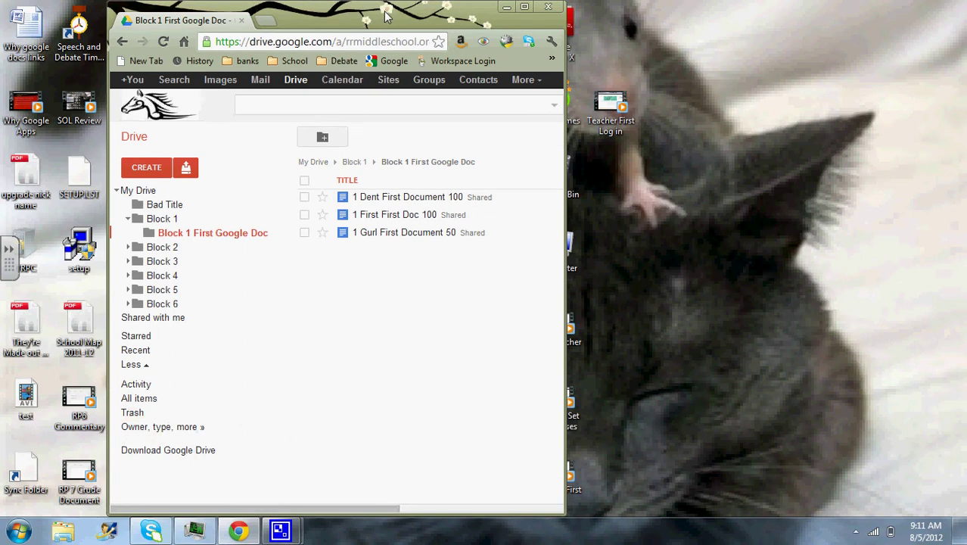
drag(386, 16, 280, 15)
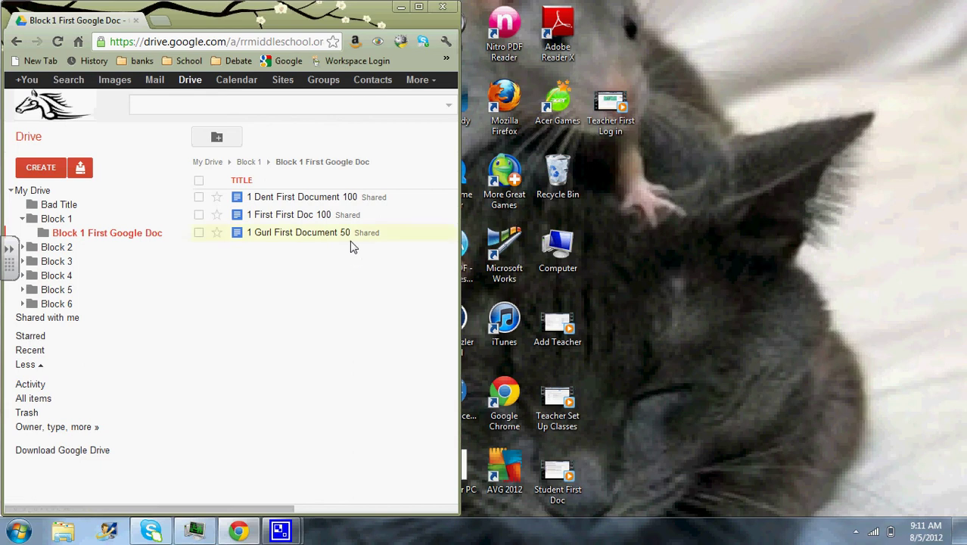
click(418, 8)
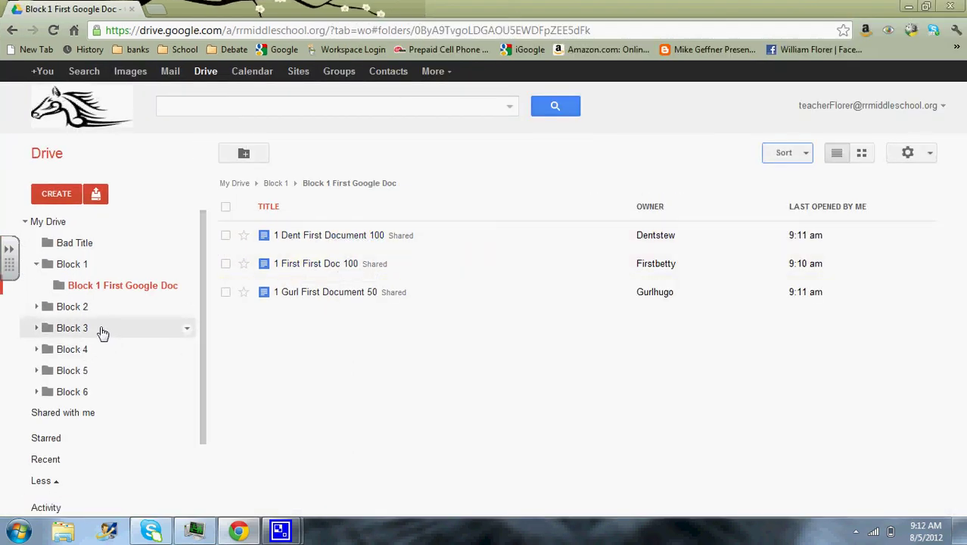
In the Block 2 First Google Doc folder, open 2 Goode First Document, rename it as 2 Goode First Document 100, and close it.
click(53, 314)
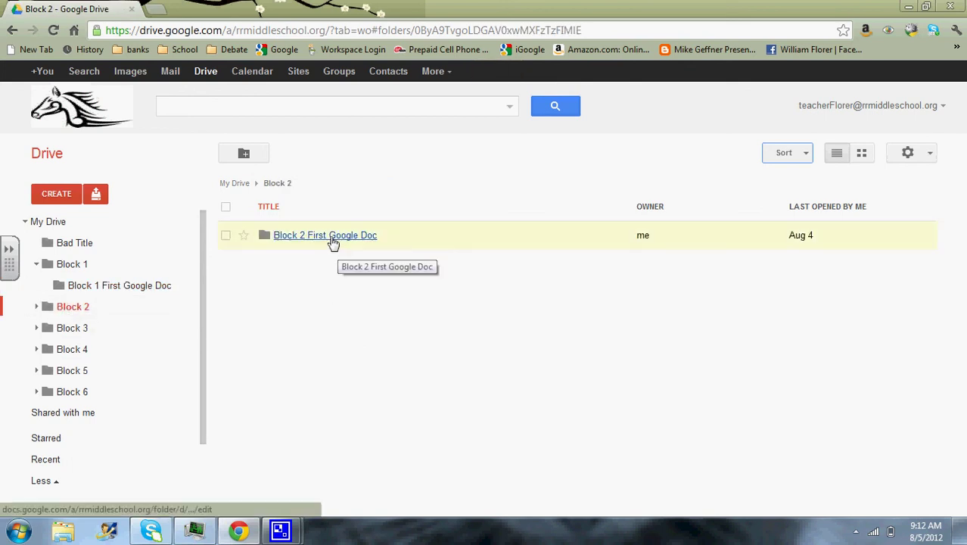
click(333, 239)
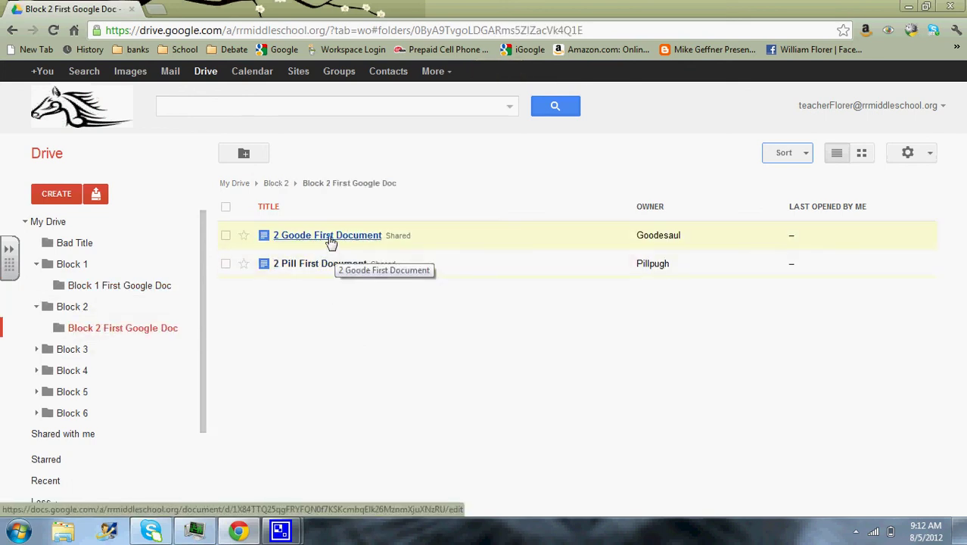
click(331, 238)
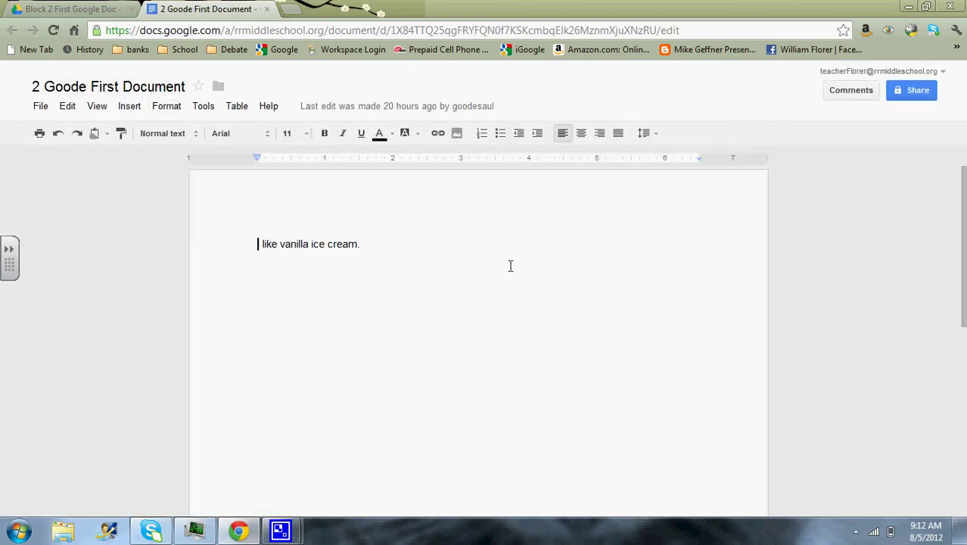
click(143, 87)
click(486, 301)
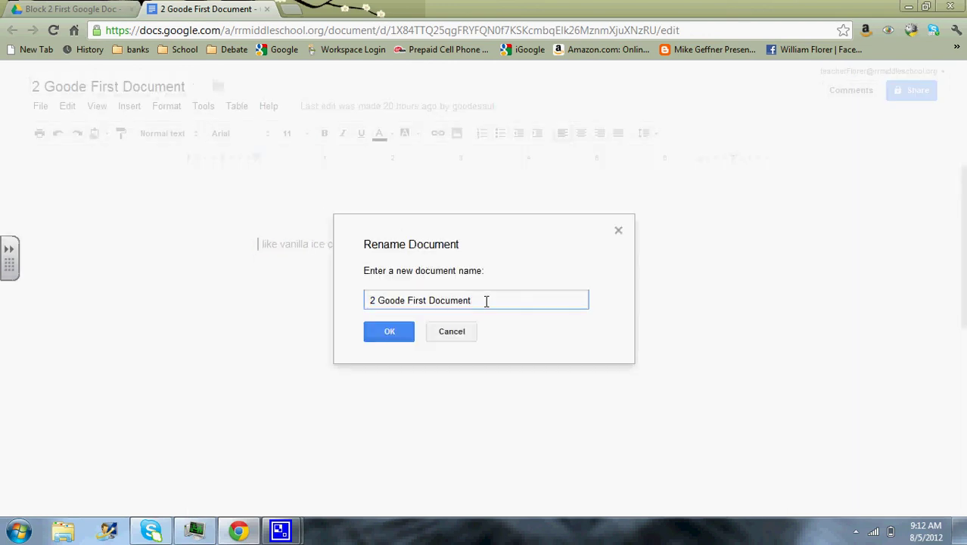
click(394, 333)
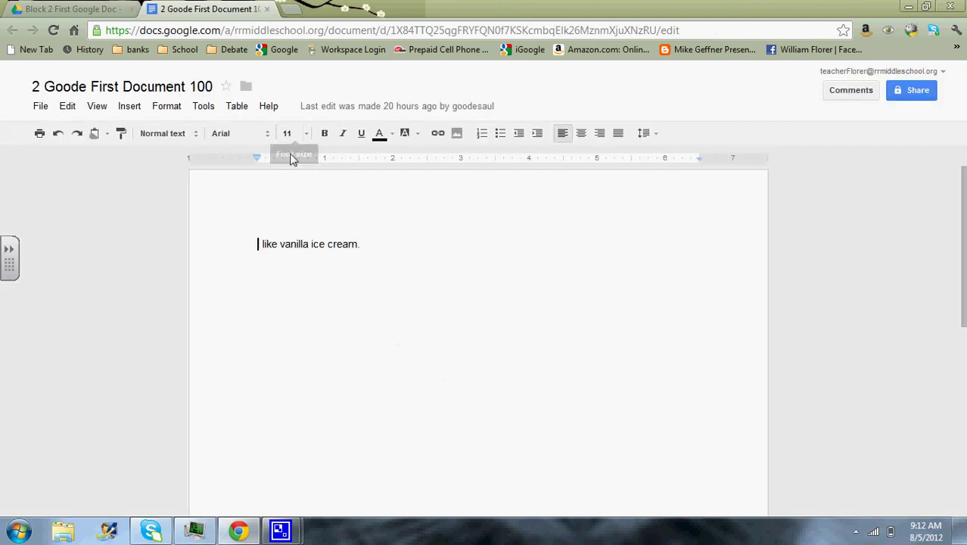
click(266, 9)
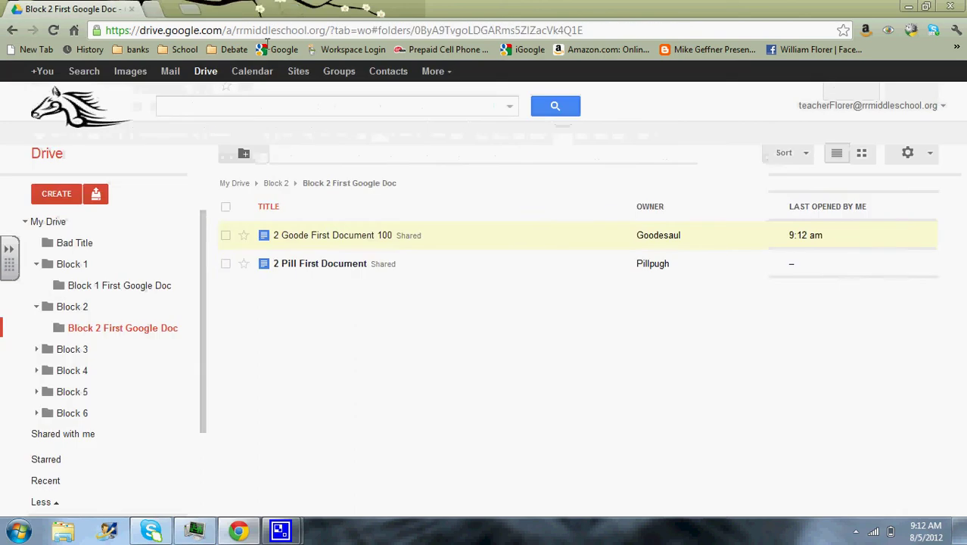
Open 2 Pill First Document, rename it as 2 Pill First Document 100, and close it.
click(304, 264)
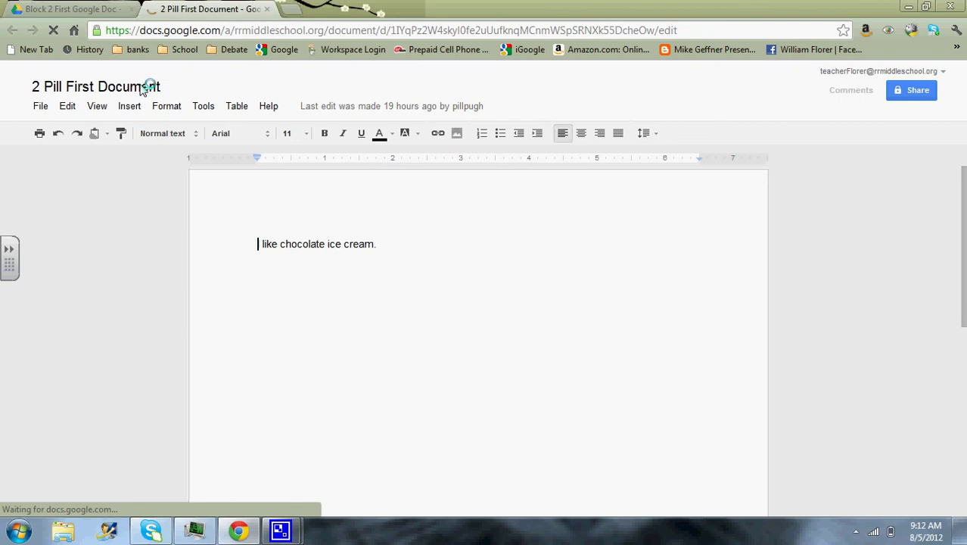
click(149, 97)
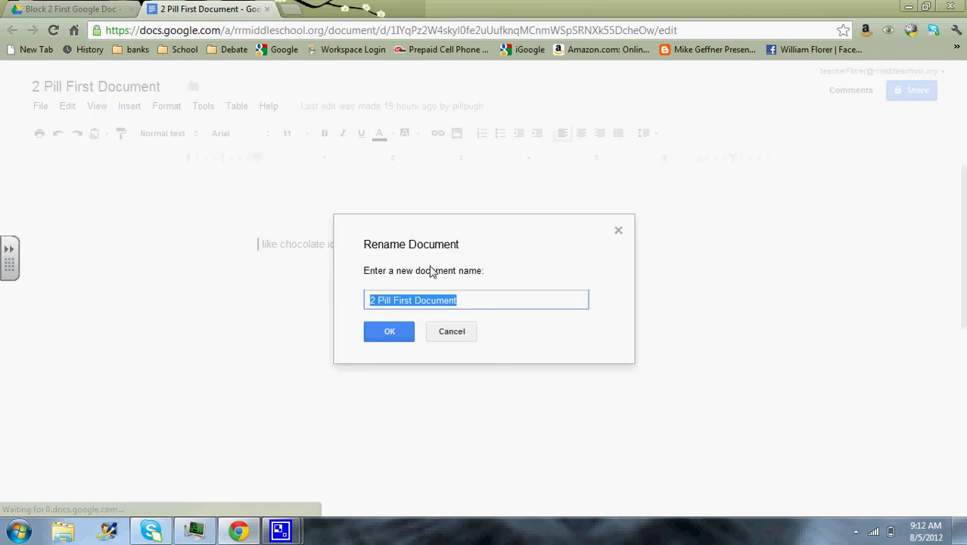
click(467, 305)
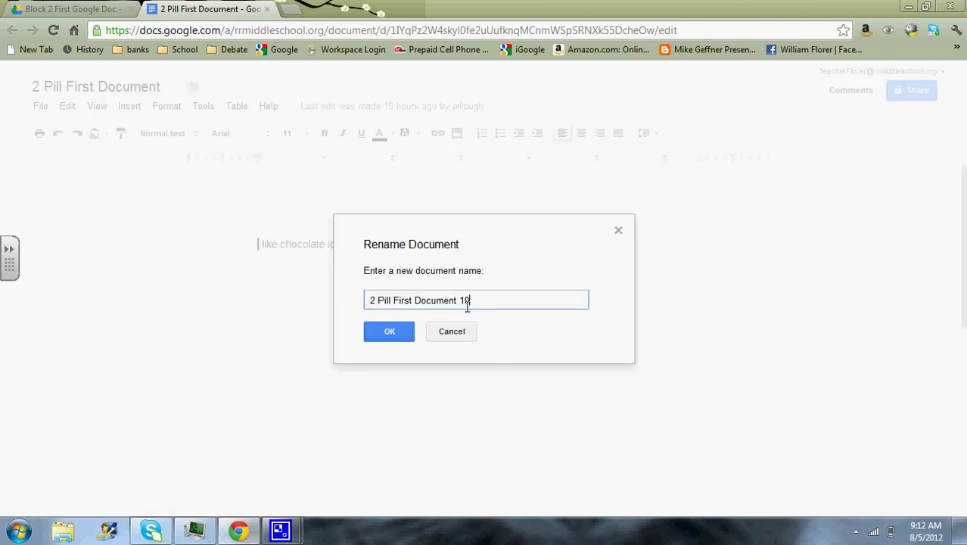
click(391, 330)
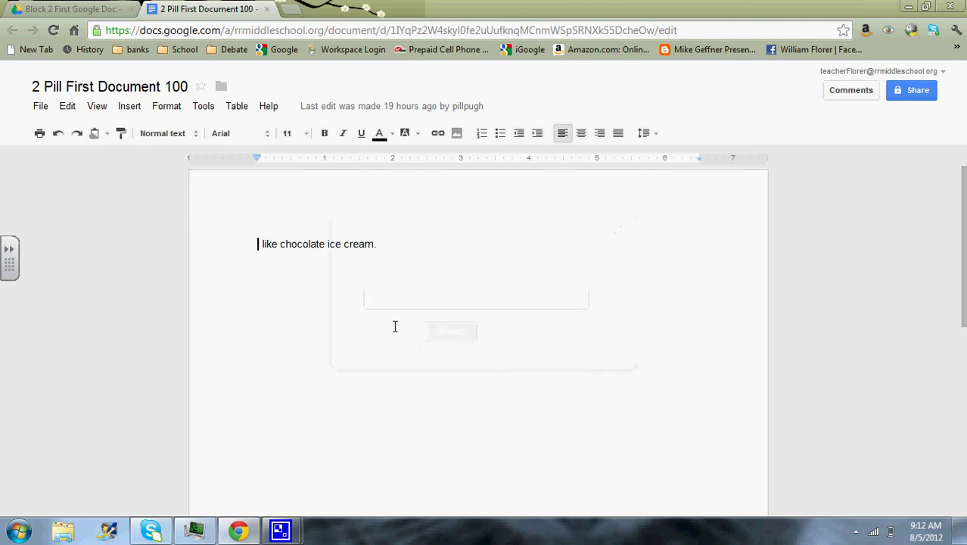
click(267, 9)
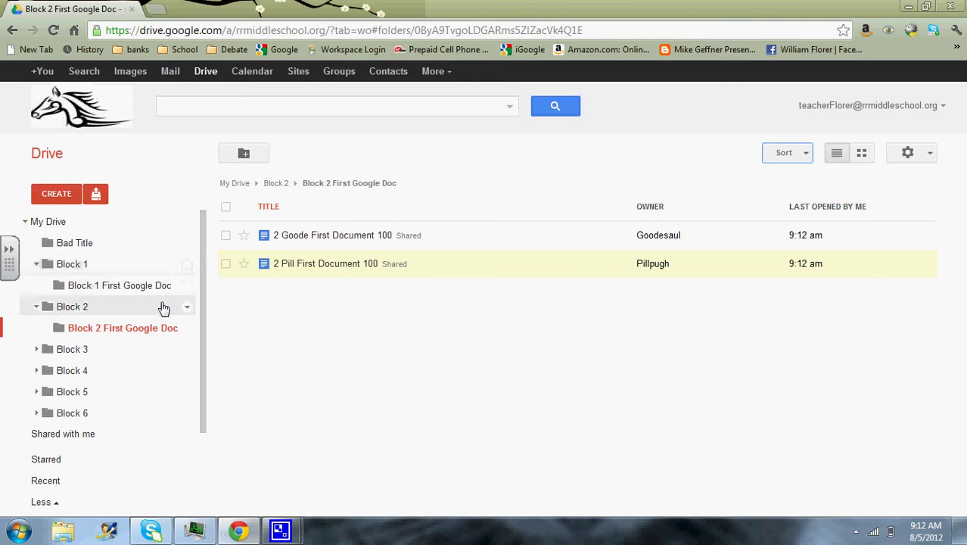
Open the Bad Title folder to review the improperly titled student documents.
click(79, 247)
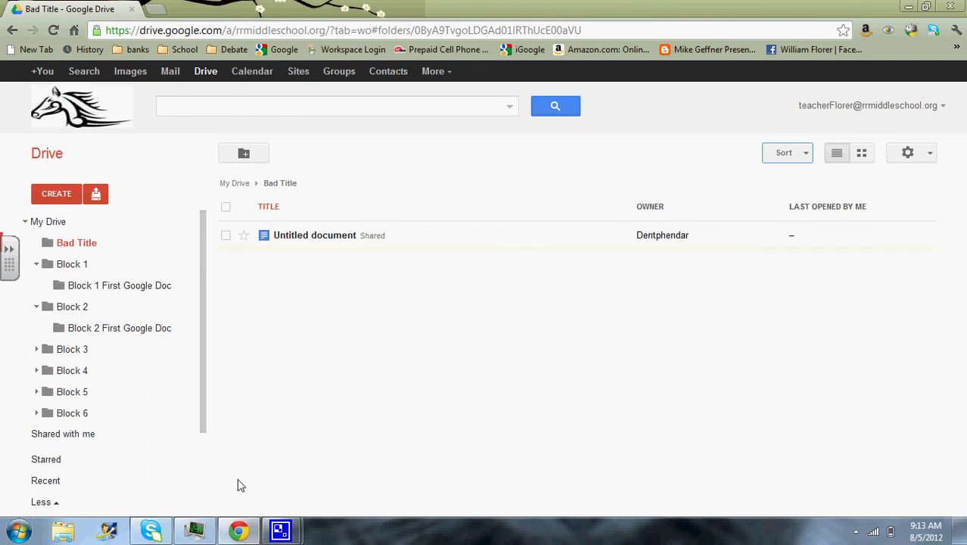
mouse_move(280, 533)
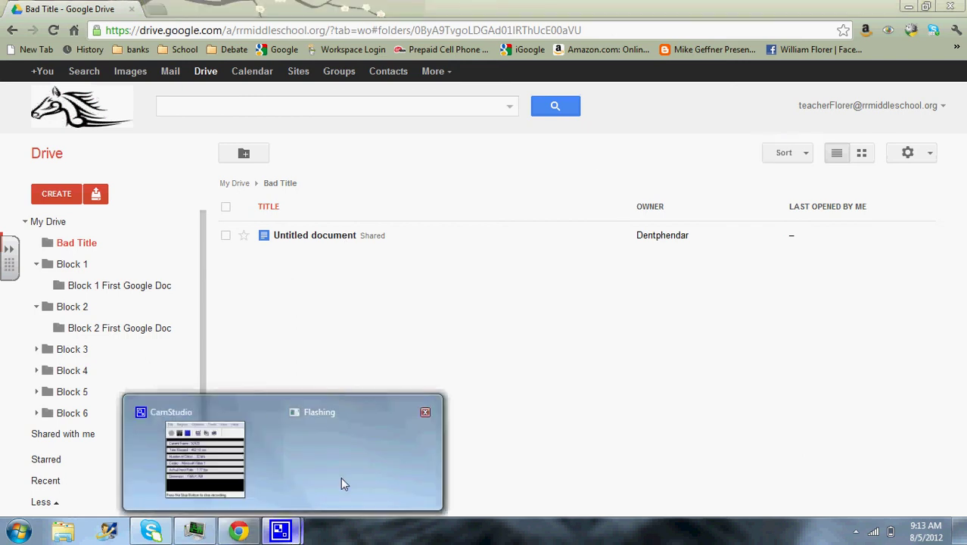
click(219, 459)
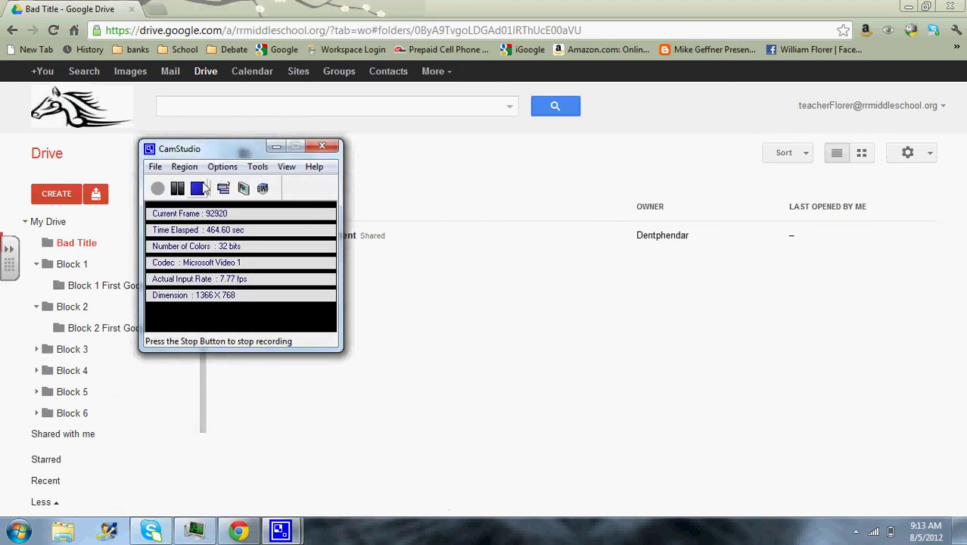